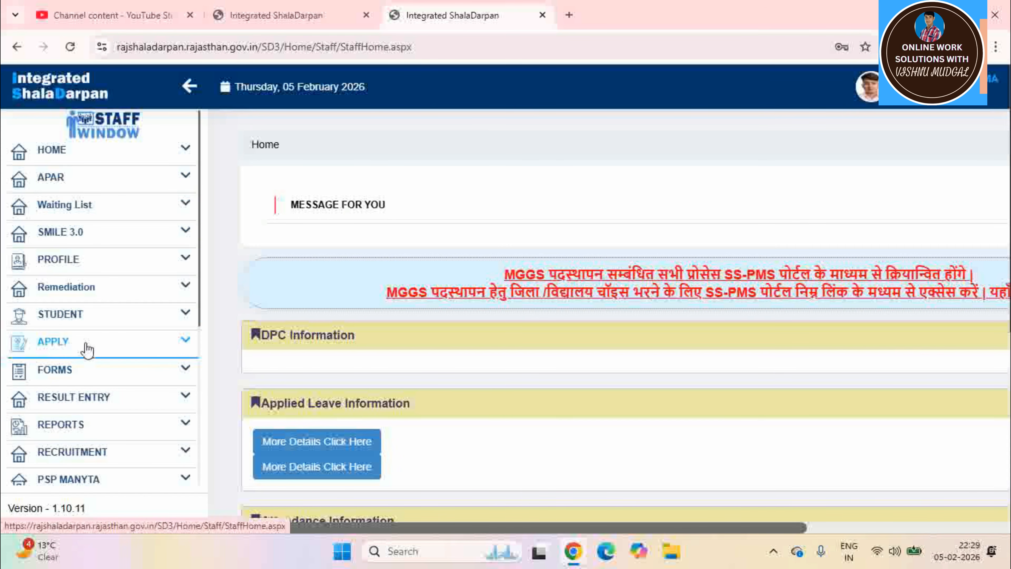
Step: Open the EOL application form from the departmental services application forms
{"action": "left_click", "coordinate": [95, 375]}
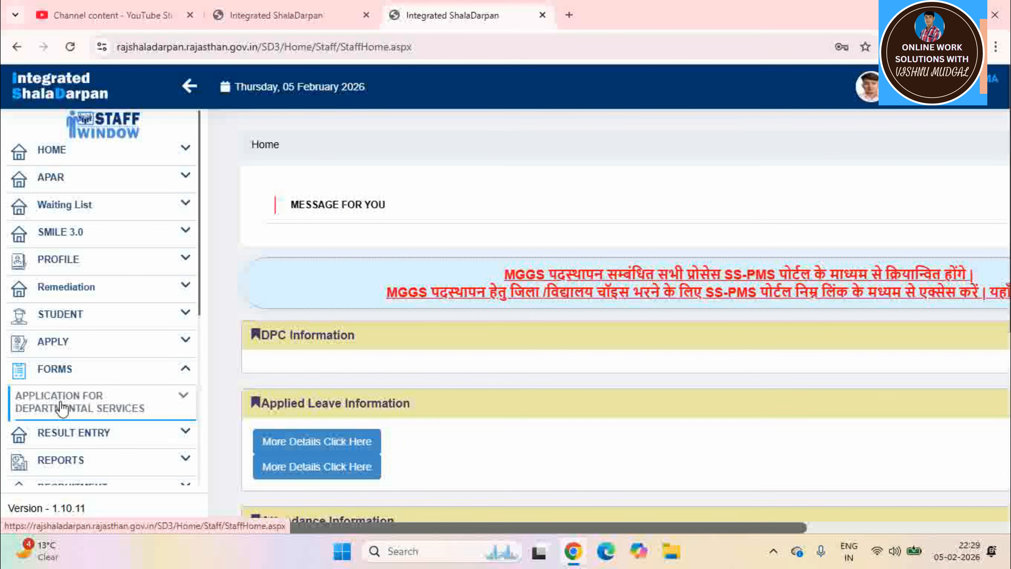
{"action": "left_click", "coordinate": [128, 413]}
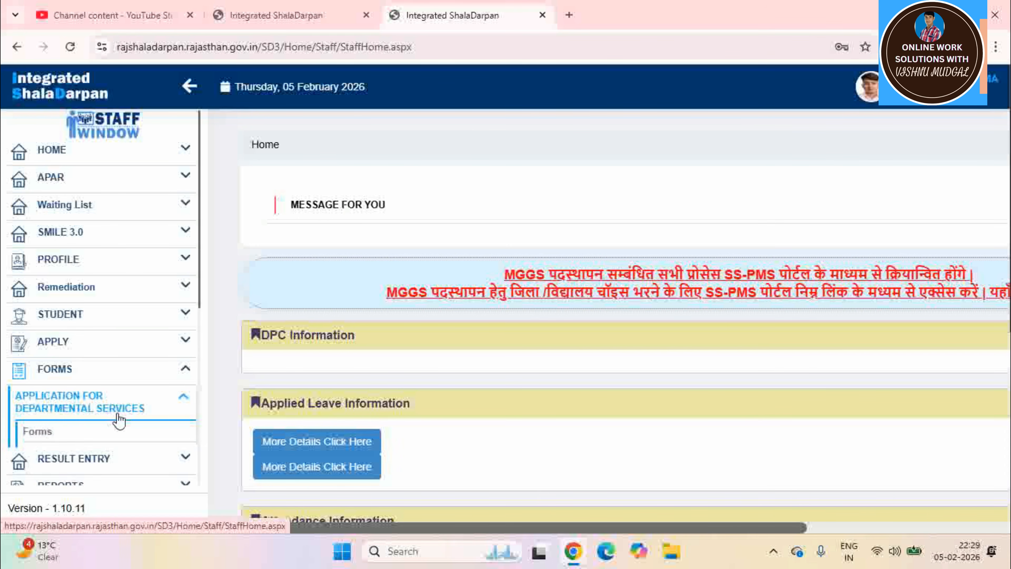
{"action": "left_click", "coordinate": [40, 434]}
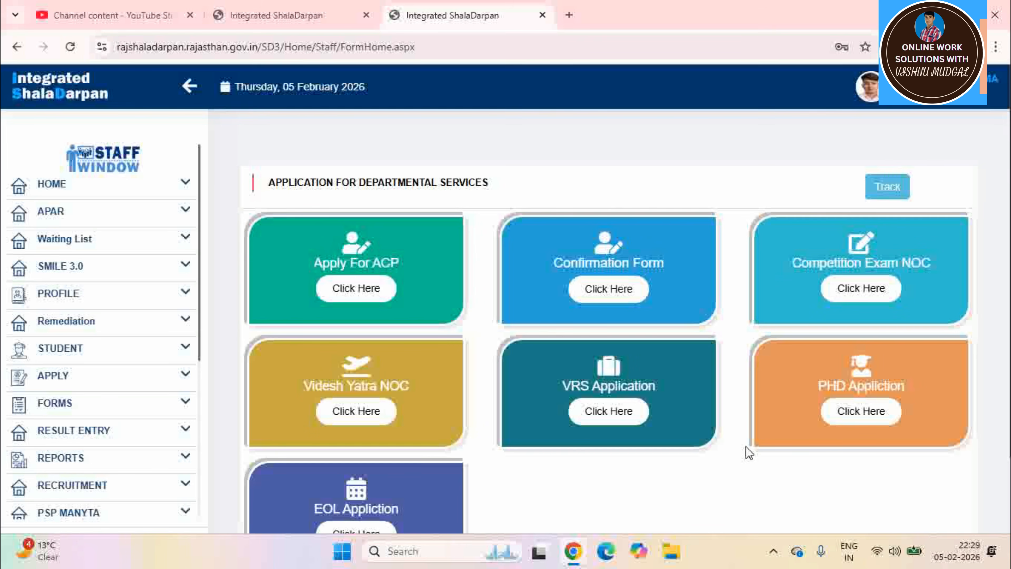
{"action": "scroll", "coordinate": [745, 446], "scroll_direction": "down", "scroll_amount": 2}
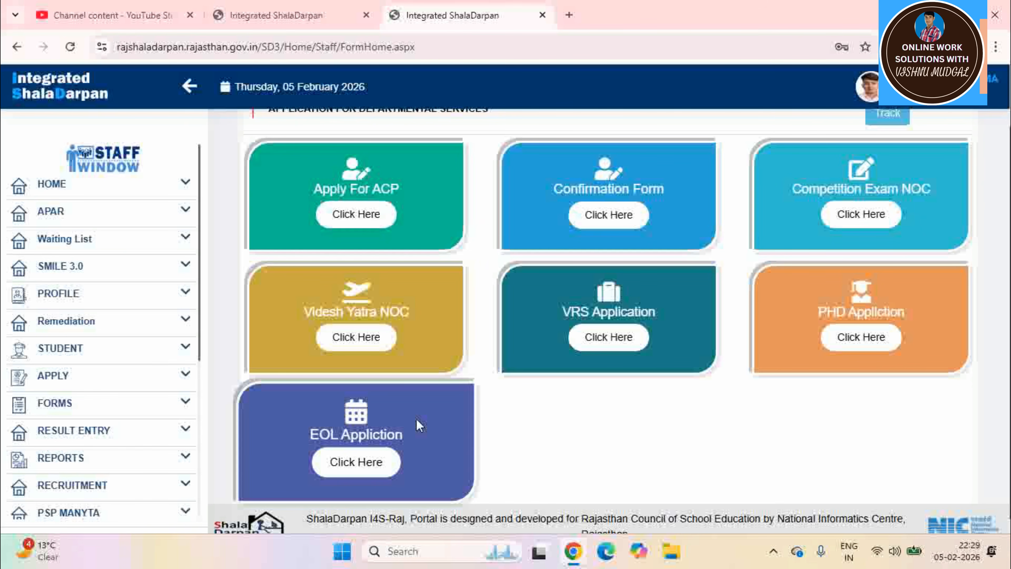
{"action": "left_click", "coordinate": [363, 461]}
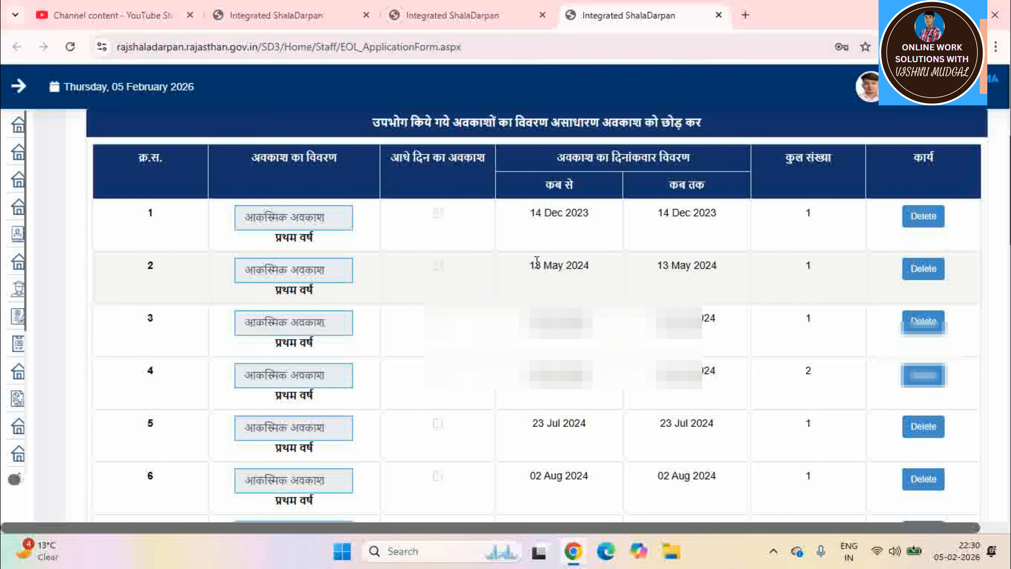
Step: In the used-leave table's new row, choose आकस्मिक अवकाश as the leave type and द्वितीय वर्ष as the year
{"action": "scroll", "coordinate": [537, 261], "scroll_direction": "down", "scroll_amount": 10}
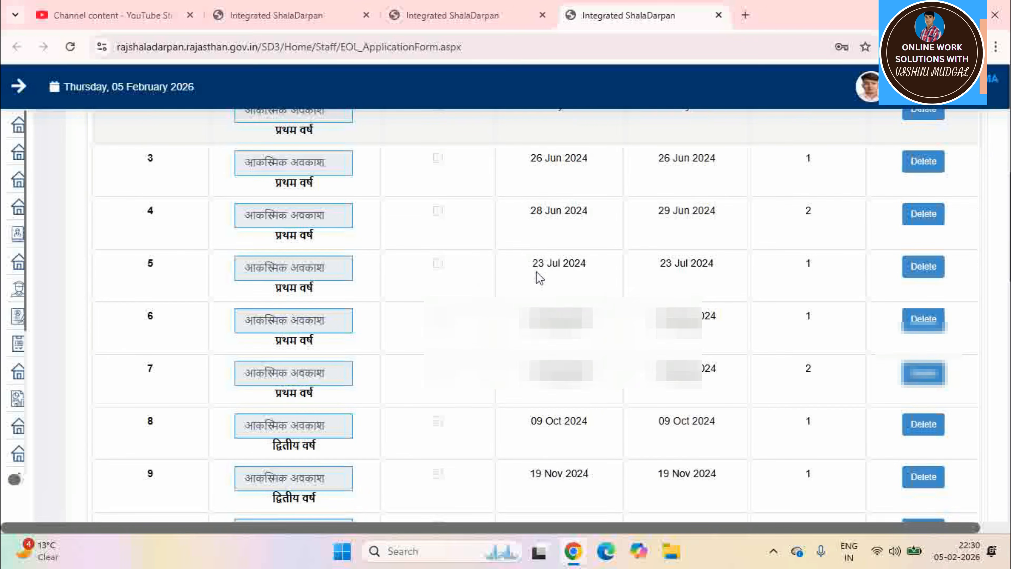
{"action": "scroll", "coordinate": [458, 307], "scroll_direction": "down", "scroll_amount": 2}
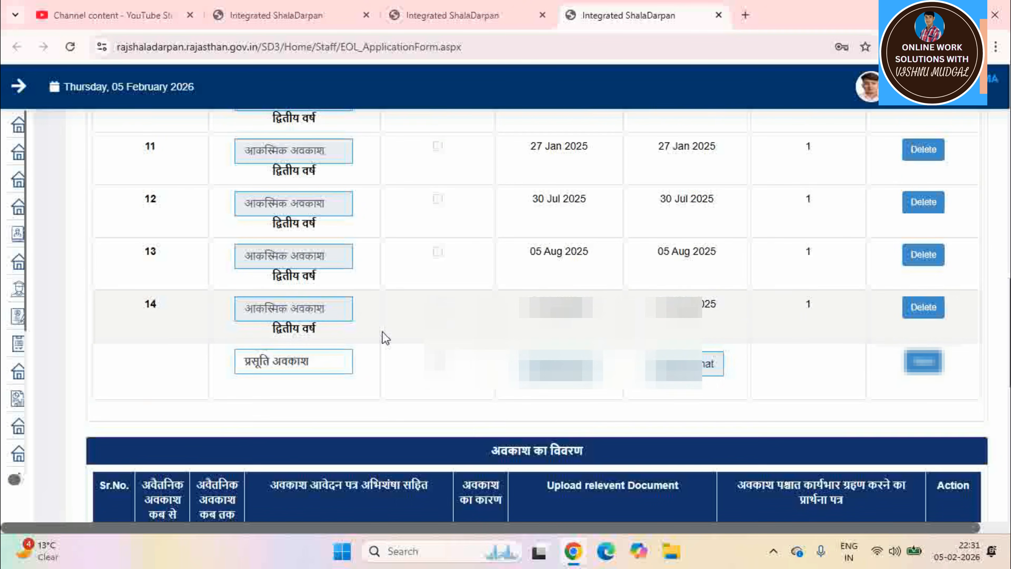
{"action": "left_click", "coordinate": [306, 373]}
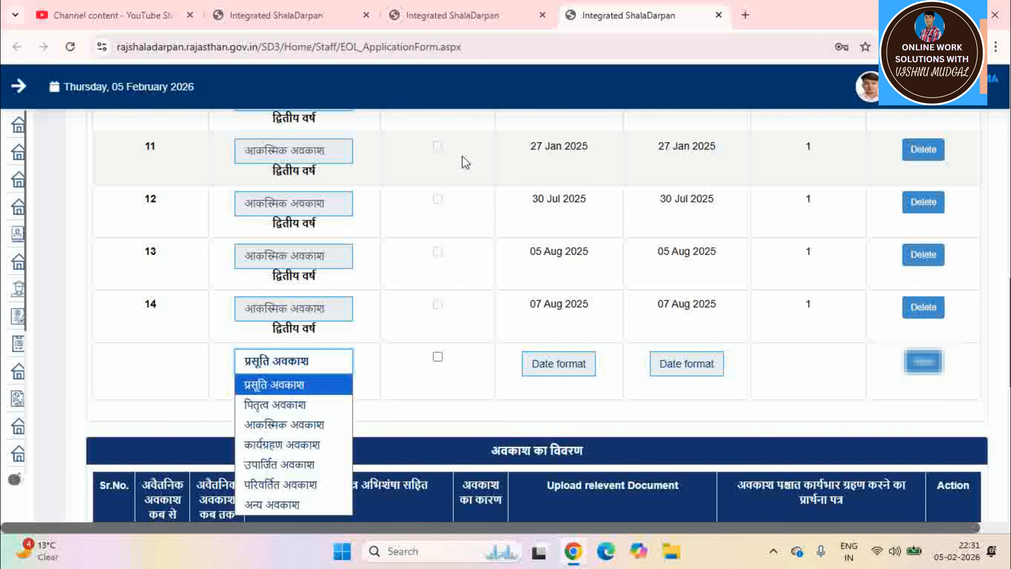
{"action": "left_click", "coordinate": [317, 425]}
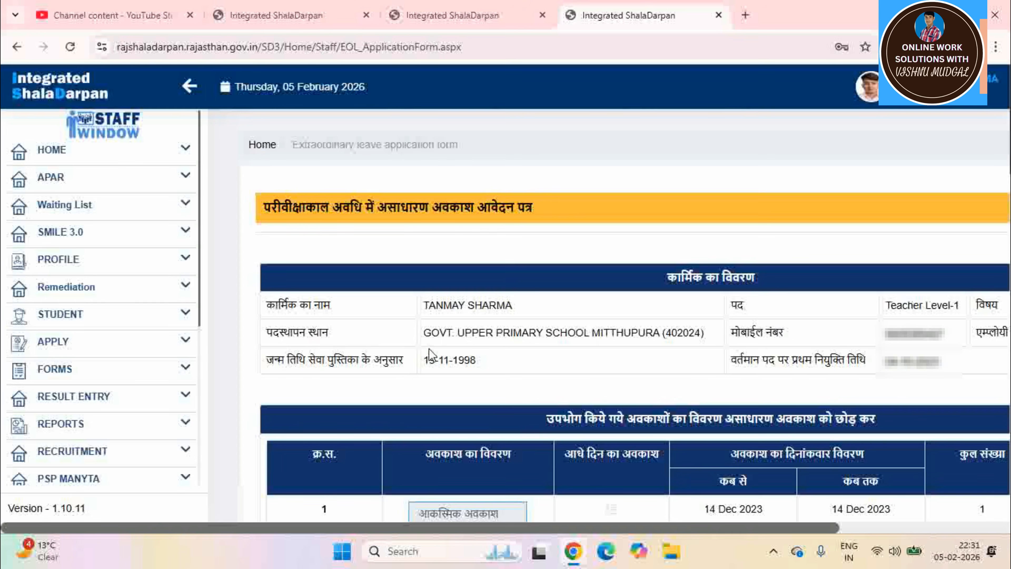
{"action": "scroll", "coordinate": [442, 187], "scroll_direction": "down", "scroll_amount": 12}
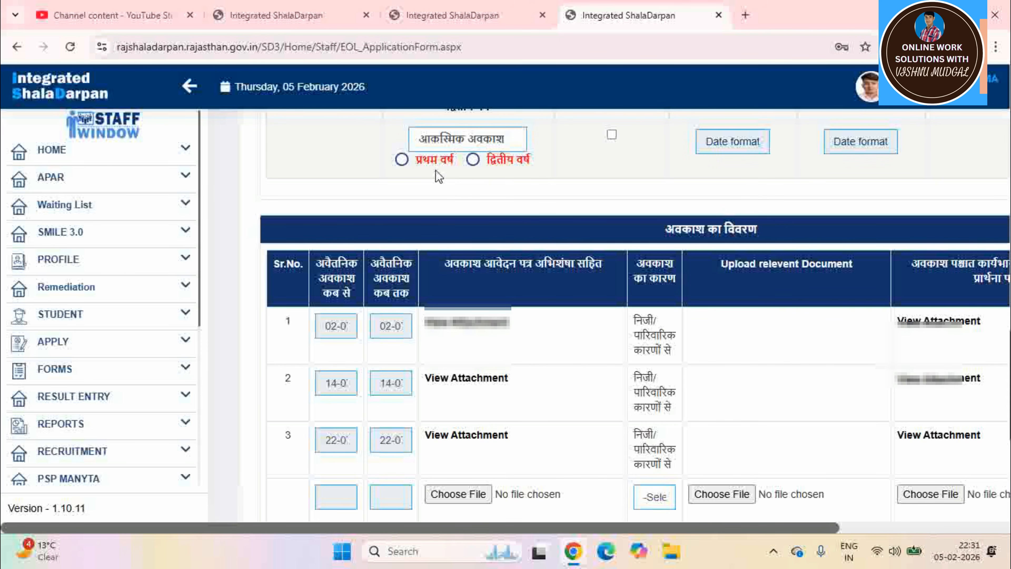
{"action": "left_click", "coordinate": [474, 161]}
Step: Set the new casual leave entry's start date to 13-09-2025
{"action": "left_click", "coordinate": [724, 145]}
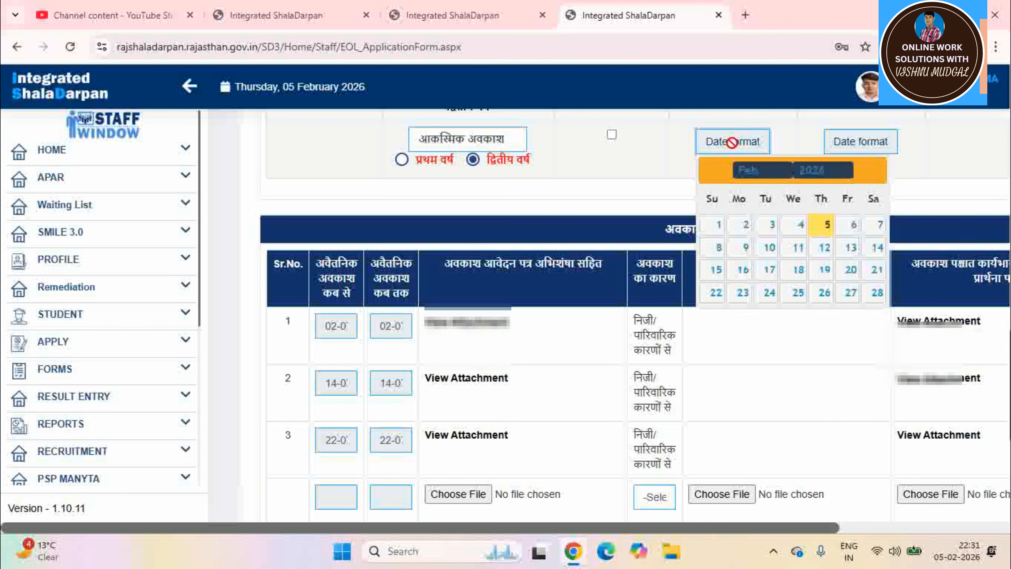
{"action": "left_click", "coordinate": [832, 175]}
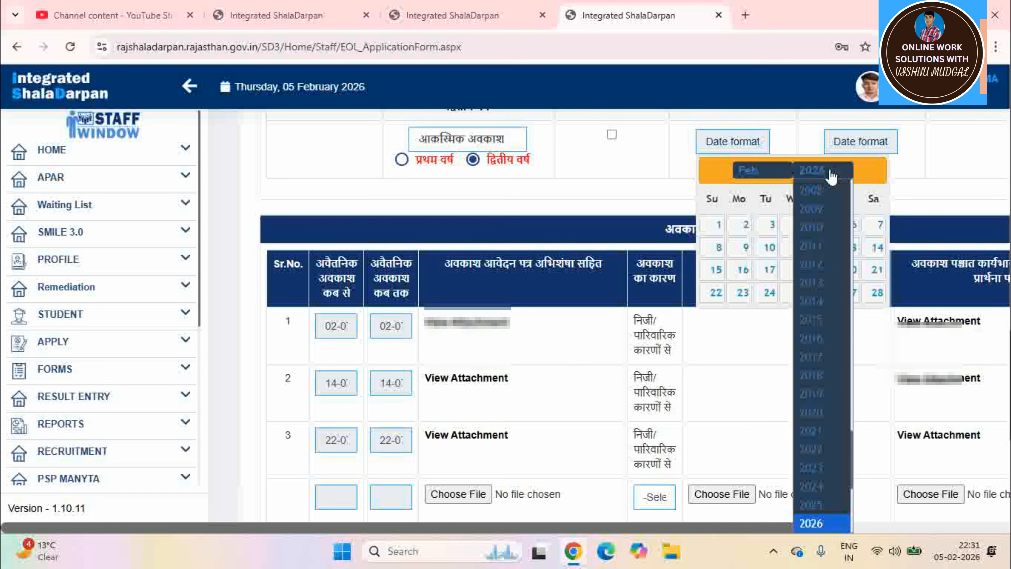
{"action": "left_click", "coordinate": [811, 521]}
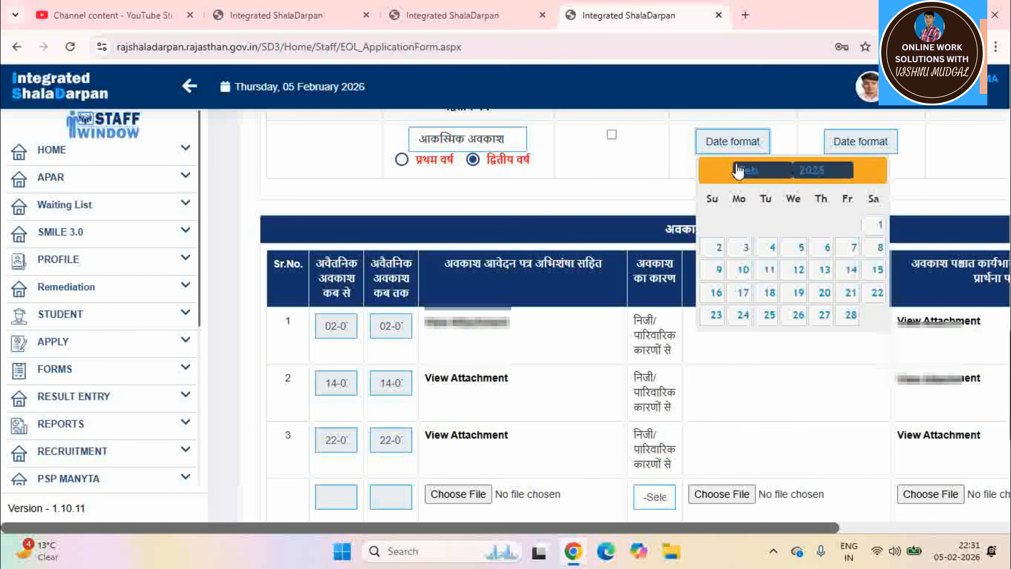
{"action": "left_click", "coordinate": [750, 172]}
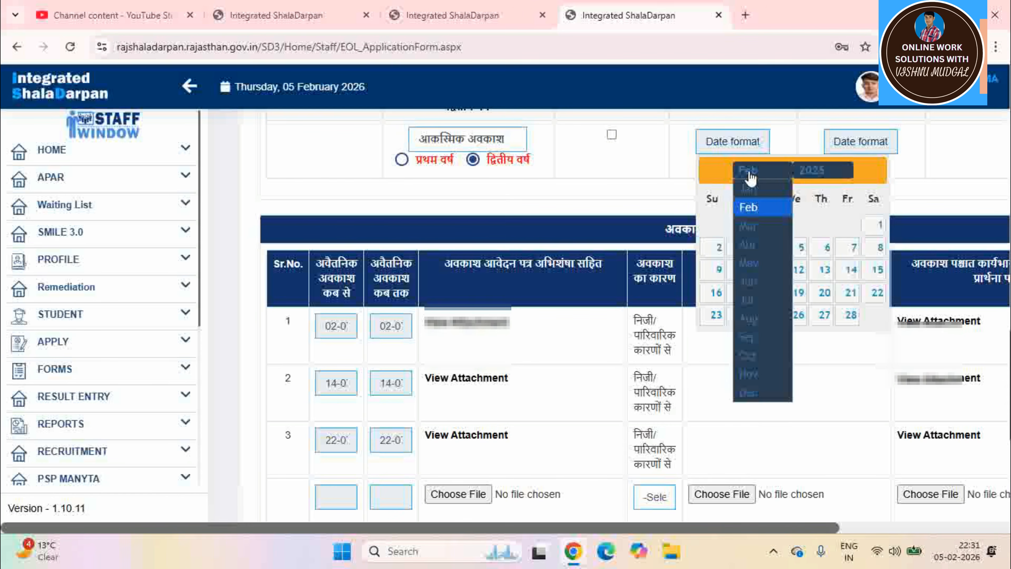
{"action": "left_click", "coordinate": [749, 338]}
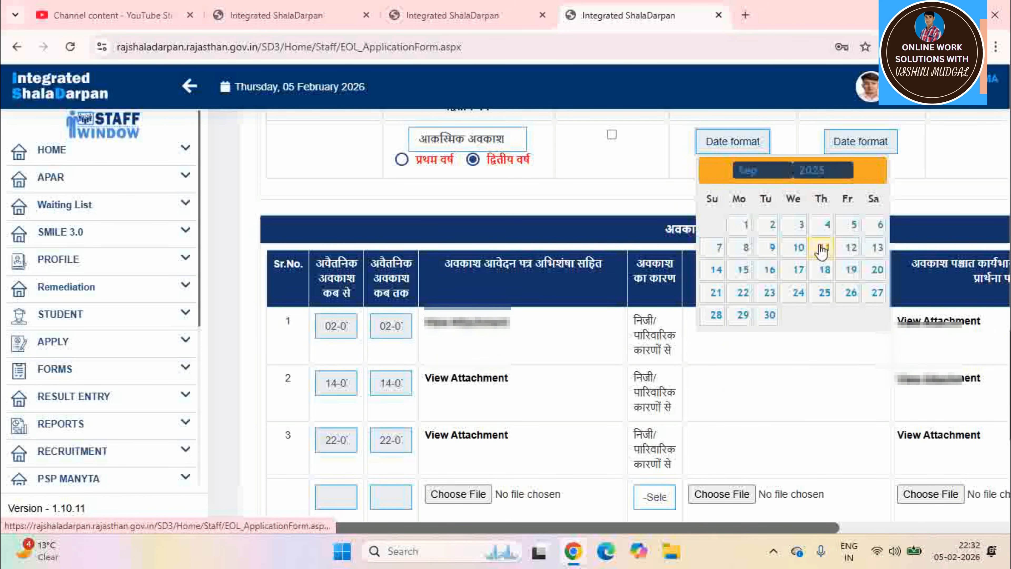
{"action": "left_click", "coordinate": [868, 249]}
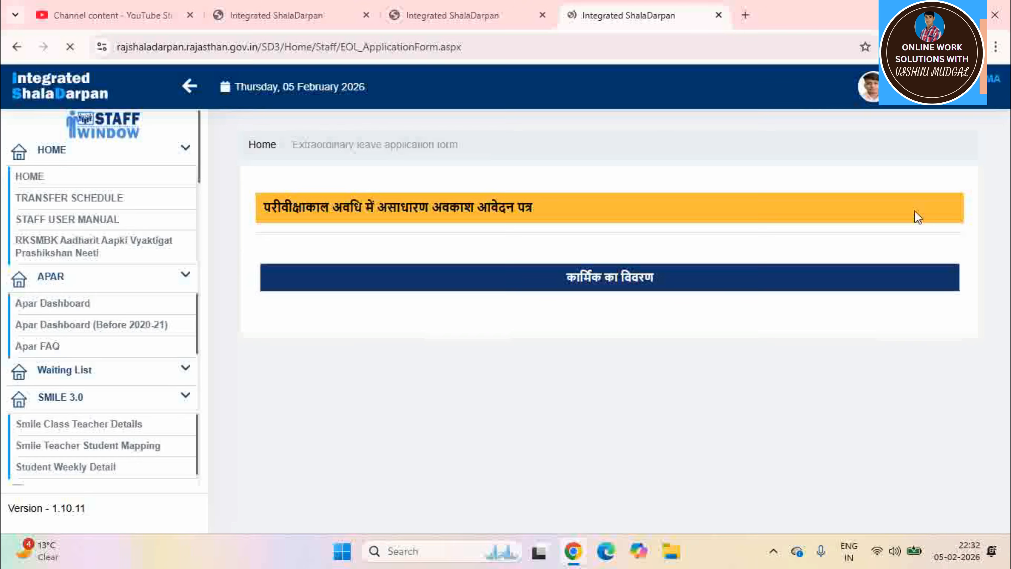
Step: Set the new casual leave entry's end date to 13-09-2025
{"action": "scroll", "coordinate": [621, 344], "scroll_direction": "down", "scroll_amount": 20}
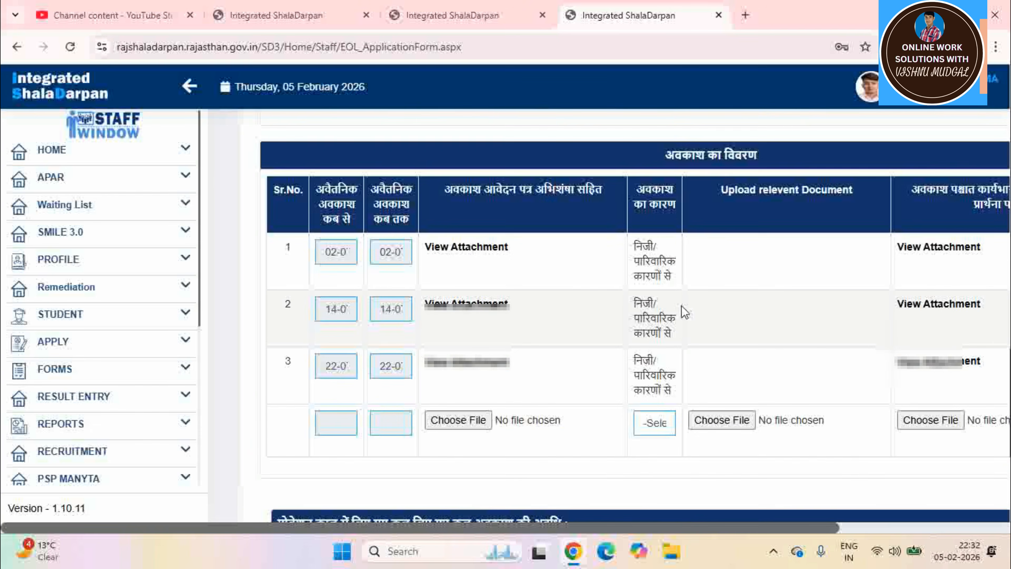
{"action": "scroll", "coordinate": [684, 312], "scroll_direction": "up", "scroll_amount": 5}
{"action": "left_click", "coordinate": [878, 290]}
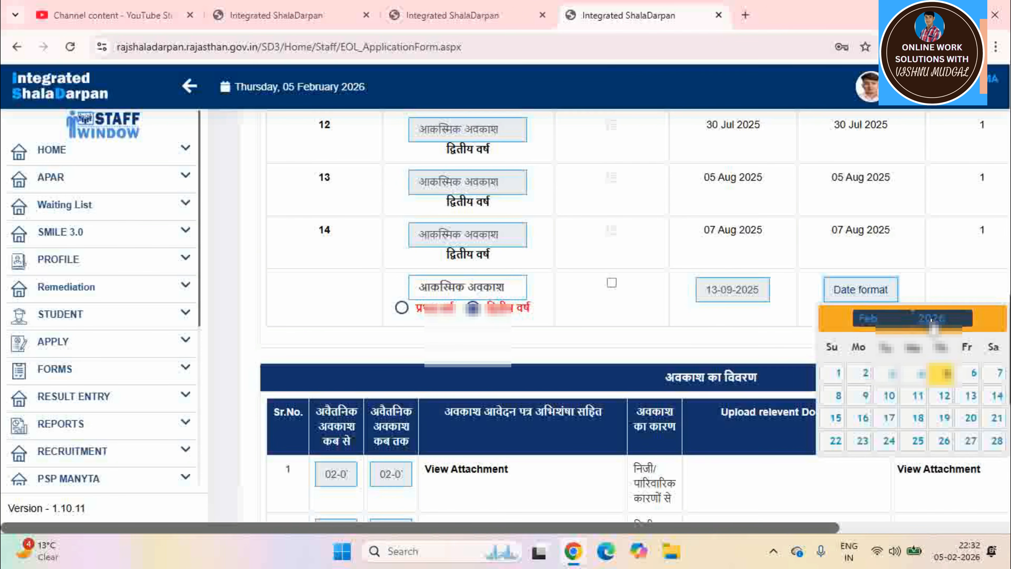
{"action": "left_click", "coordinate": [939, 317]}
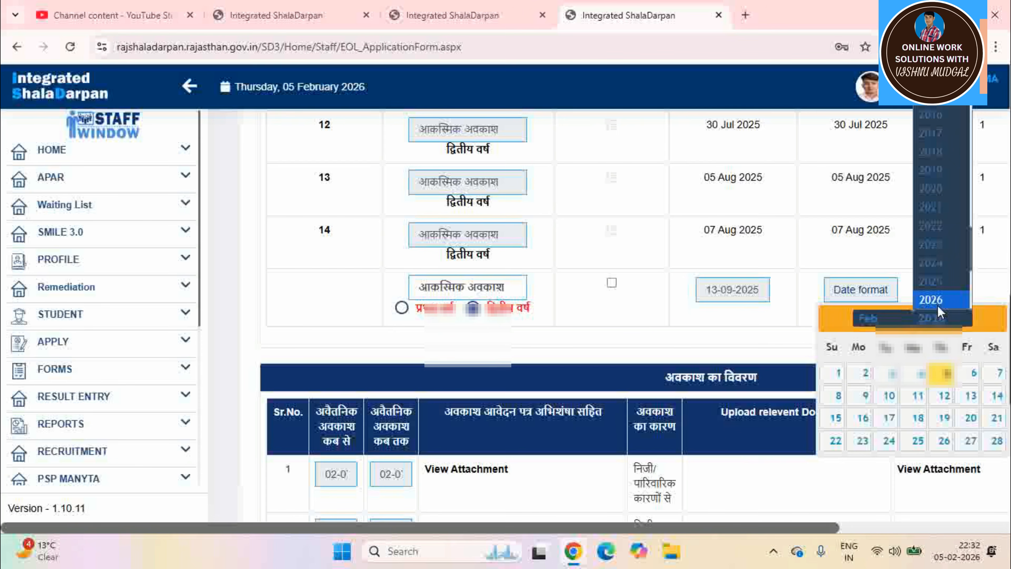
{"action": "left_click", "coordinate": [931, 281]}
{"action": "left_click", "coordinate": [868, 318]}
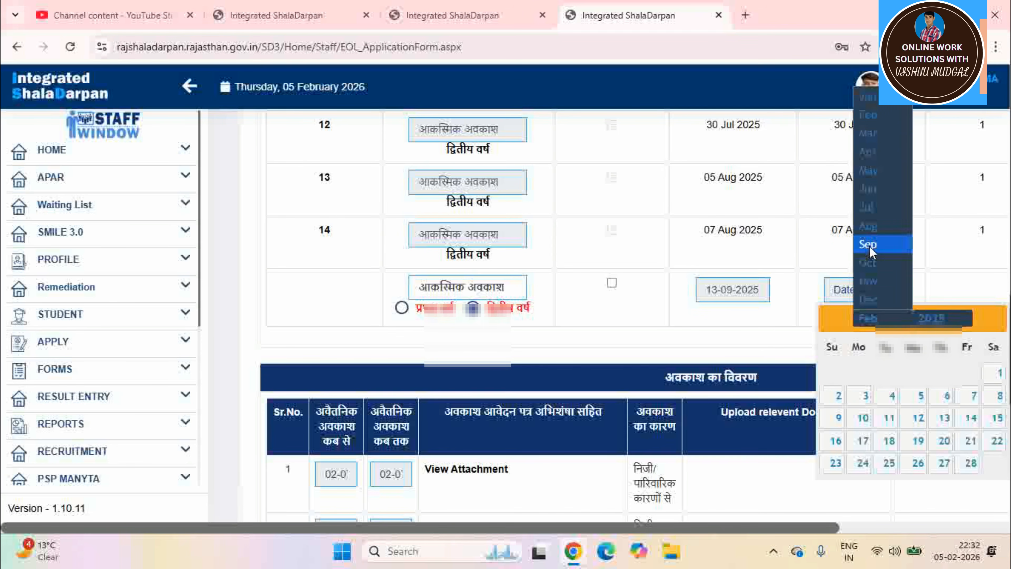
{"action": "left_click", "coordinate": [868, 244]}
{"action": "left_click", "coordinate": [996, 396]}
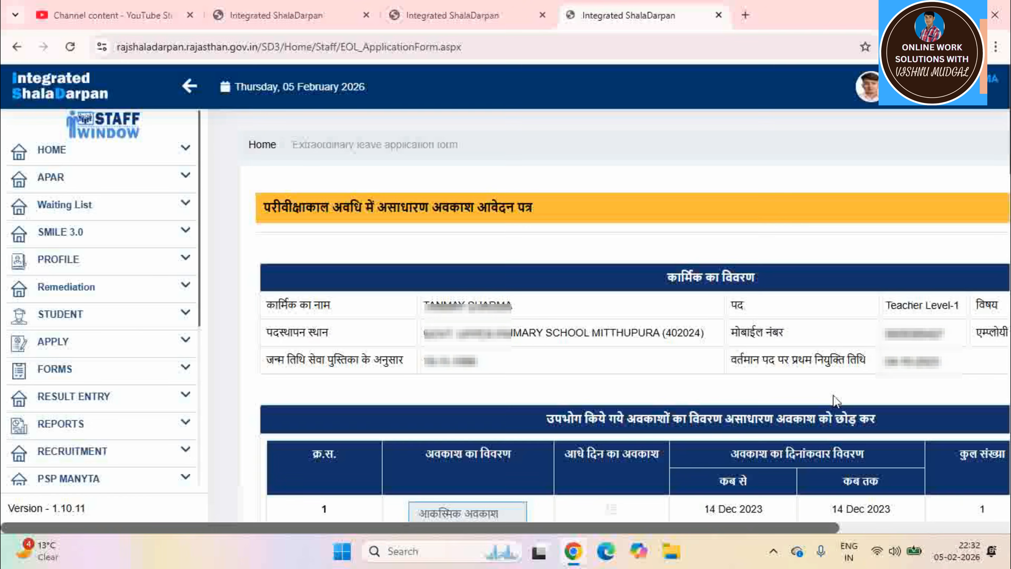
Step: Save the new casual leave entry and acknowledge the confirmation message
{"action": "scroll", "coordinate": [819, 402], "scroll_direction": "down", "scroll_amount": 15}
{"action": "scroll", "coordinate": [817, 409], "scroll_direction": "down", "scroll_amount": 5}
{"action": "left_click_drag", "start_coordinate": [761, 530], "coordinate": [932, 414]}
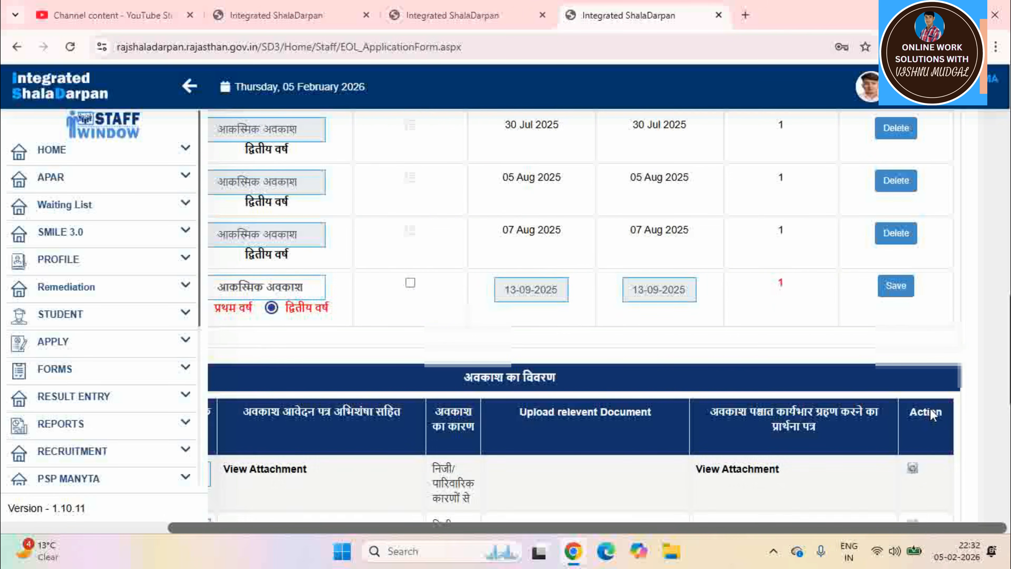
{"action": "left_click", "coordinate": [897, 287]}
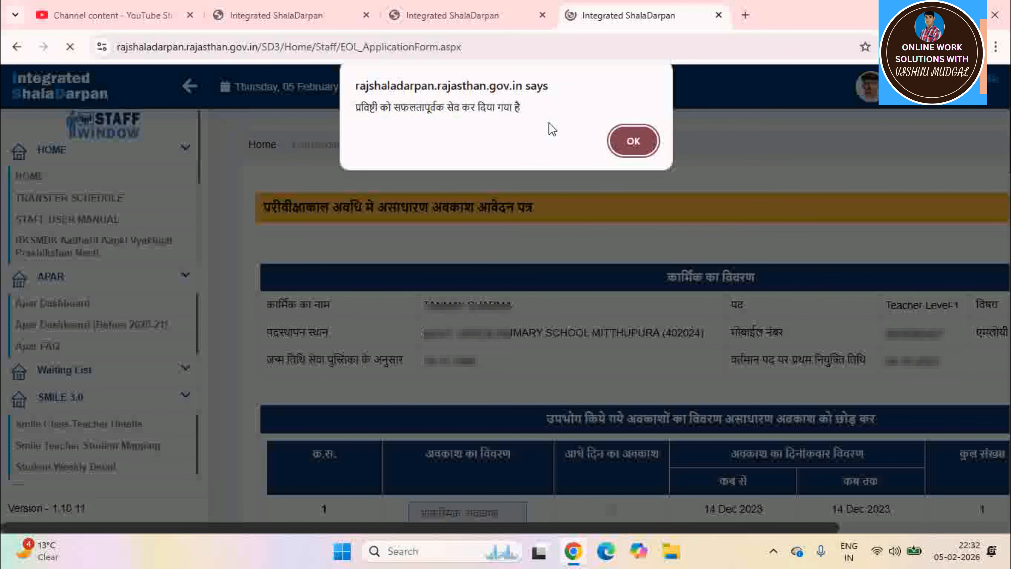
{"action": "left_click", "coordinate": [638, 140]}
Step: Collapse the side navigation and set the start date of the new unpaid leave row under अवकाश का विवरण to 24 July 2025
{"action": "scroll", "coordinate": [782, 259], "scroll_direction": "down", "scroll_amount": 20}
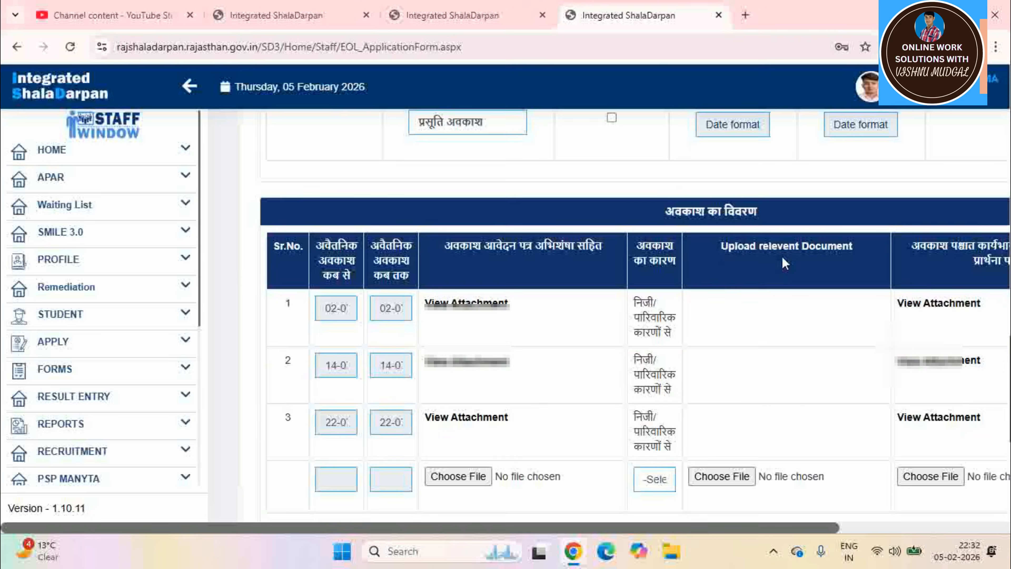
{"action": "scroll", "coordinate": [784, 262], "scroll_direction": "down", "scroll_amount": 2}
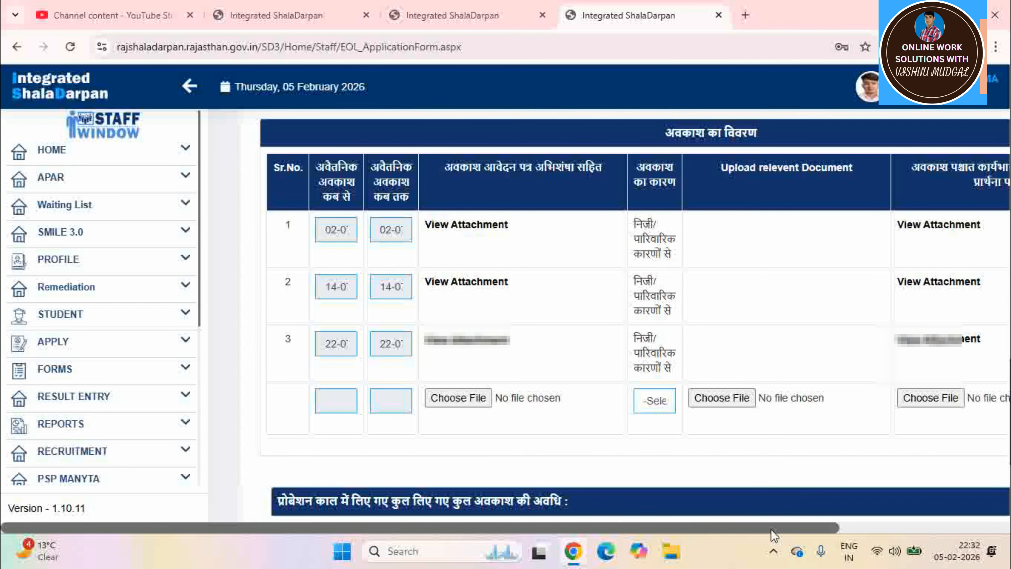
{"action": "left_click_drag", "start_coordinate": [772, 530], "coordinate": [783, 530]}
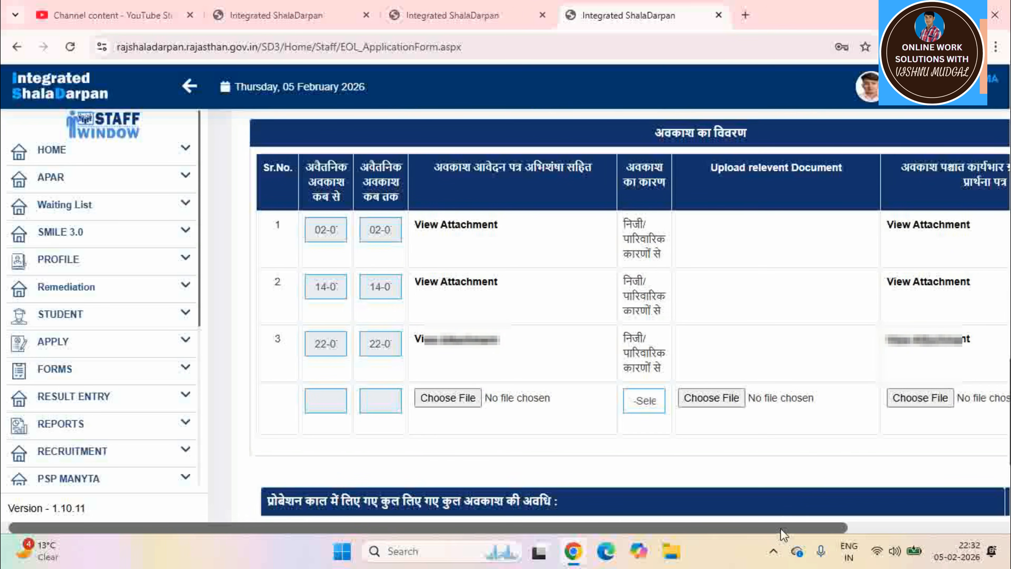
{"action": "left_click", "coordinate": [190, 86]}
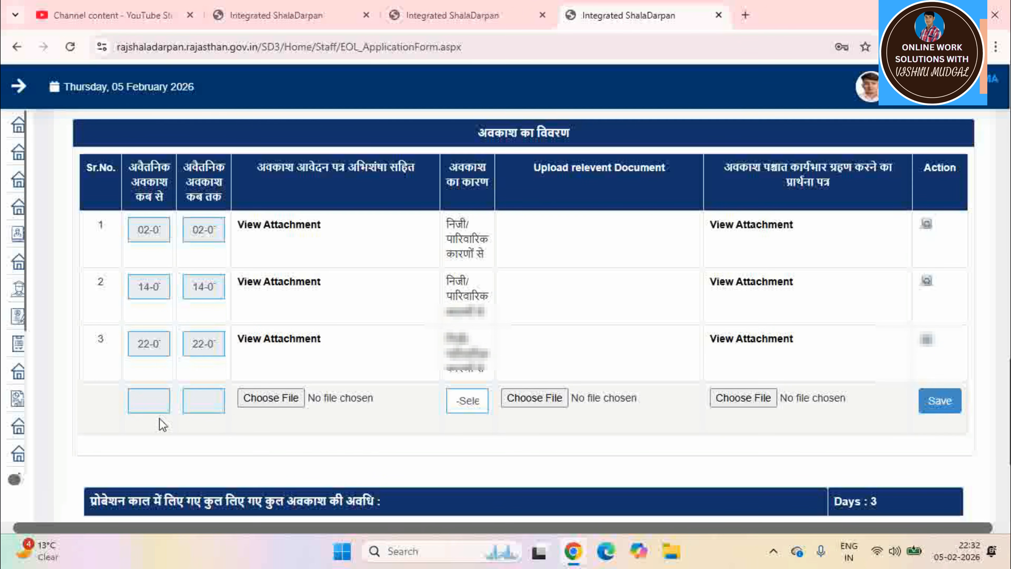
{"action": "left_click", "coordinate": [145, 402]}
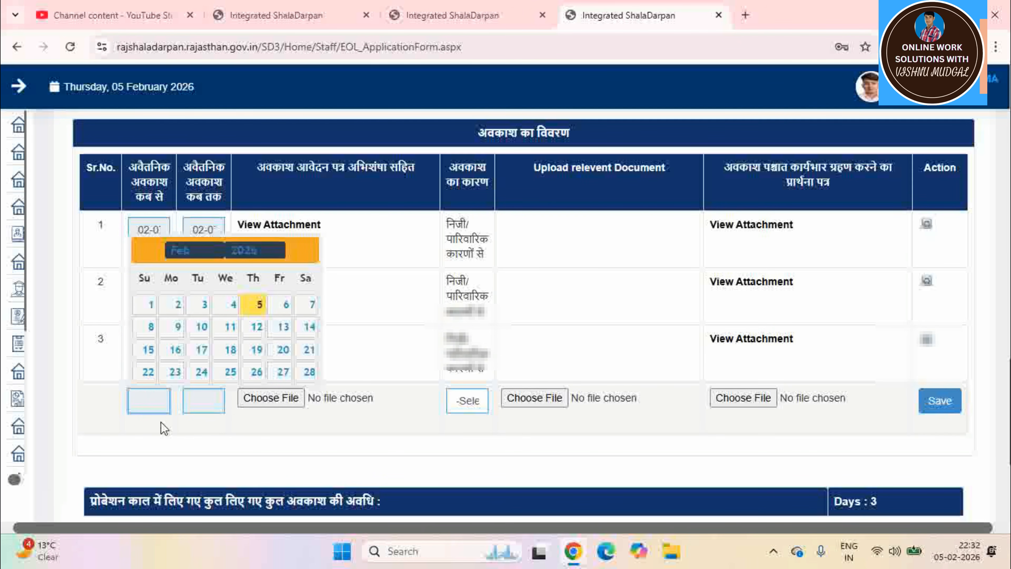
{"action": "left_click", "coordinate": [265, 261]}
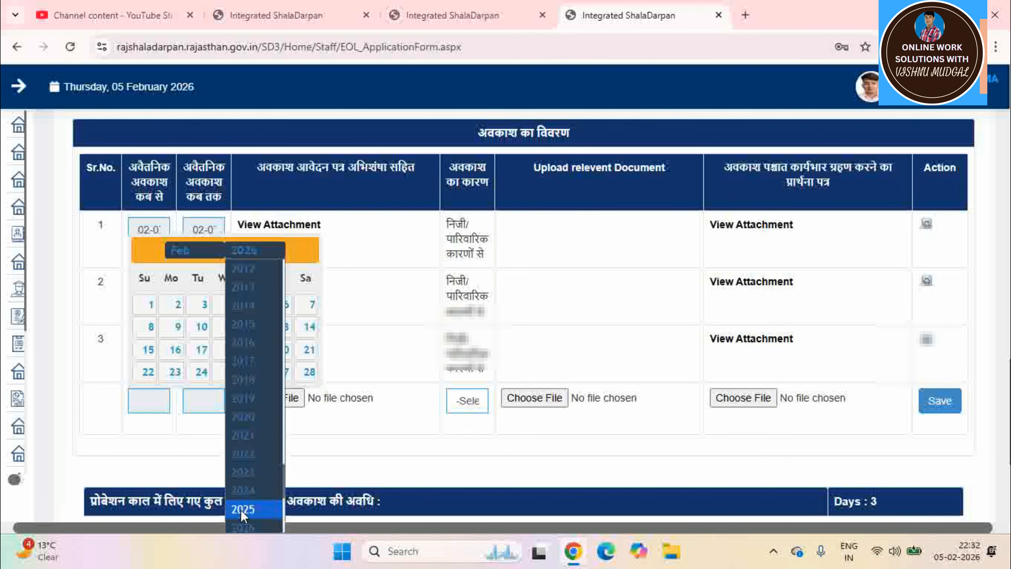
{"action": "left_click", "coordinate": [242, 512]}
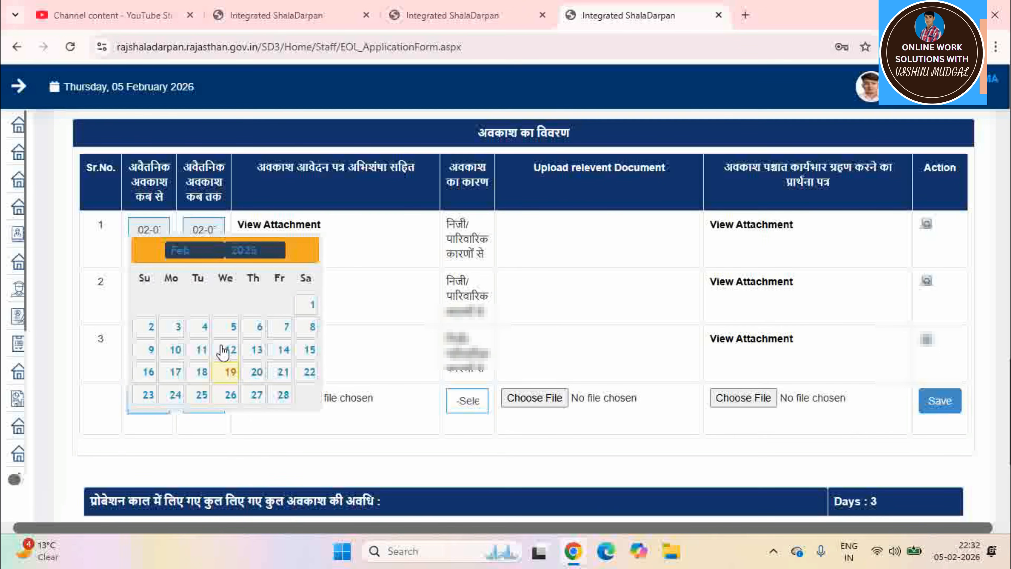
{"action": "left_click", "coordinate": [194, 251]}
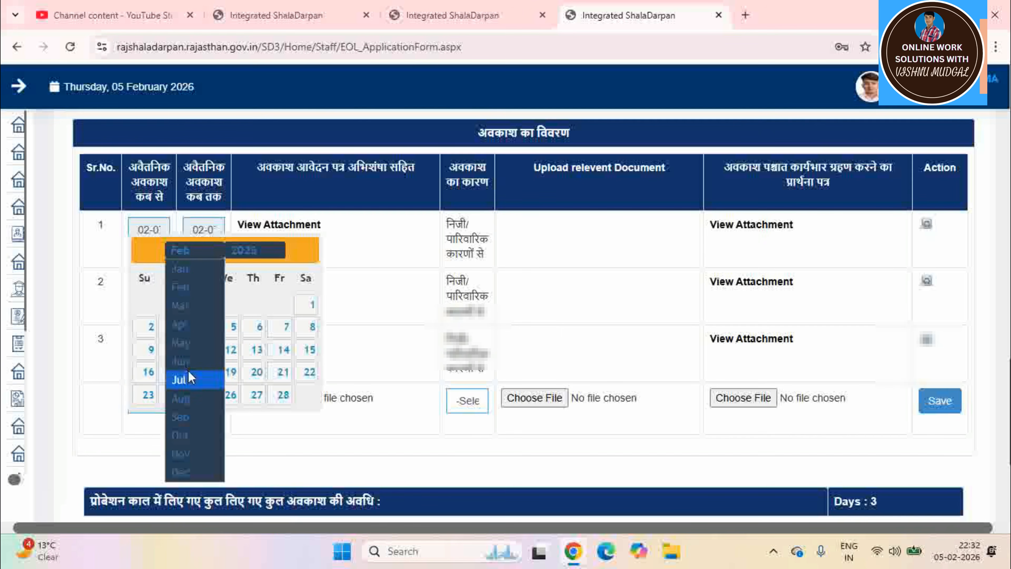
{"action": "left_click", "coordinate": [185, 381]}
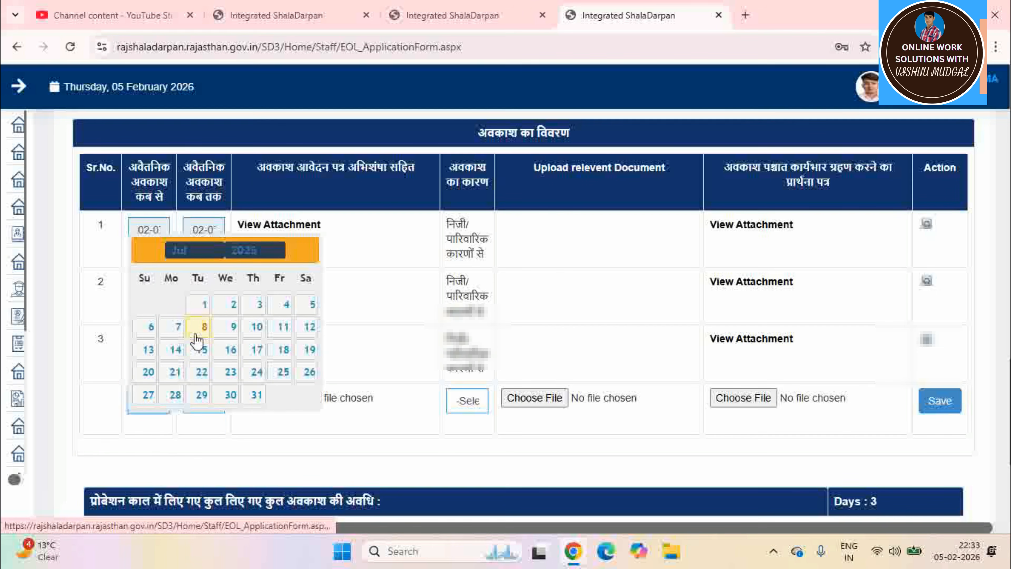
{"action": "left_click", "coordinate": [256, 374]}
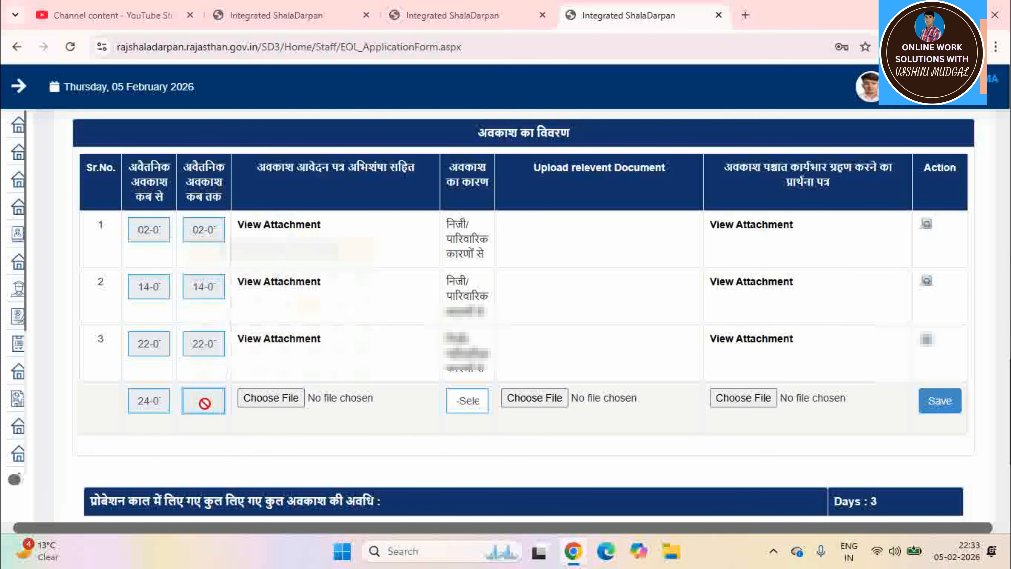
Step: Set the end date of the new unpaid leave row under अवकाश का विवरण to 24 July 2025
{"action": "left_click", "coordinate": [205, 400]}
{"action": "left_click", "coordinate": [302, 255]}
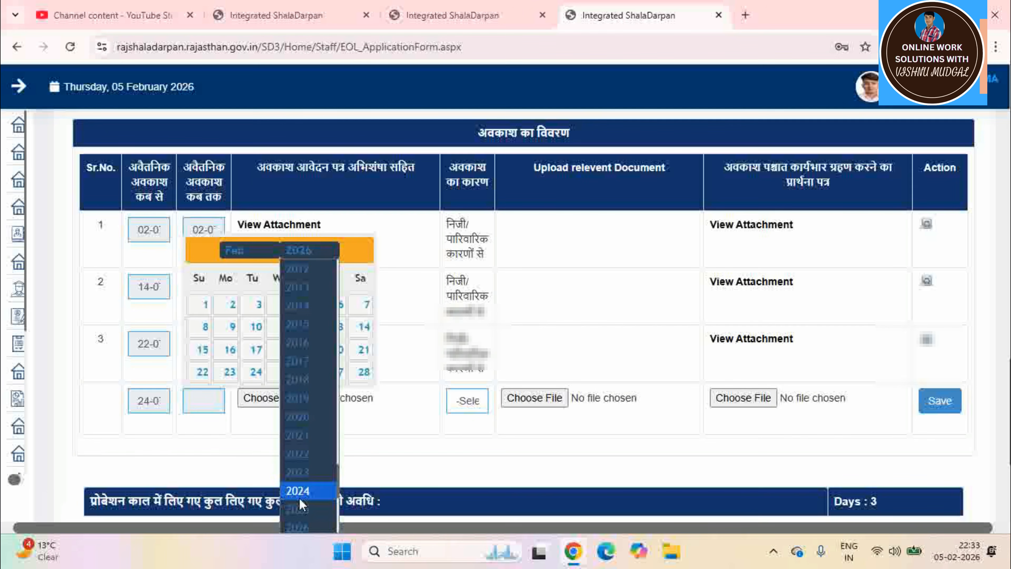
{"action": "left_click", "coordinate": [298, 504]}
{"action": "left_click", "coordinate": [252, 252]}
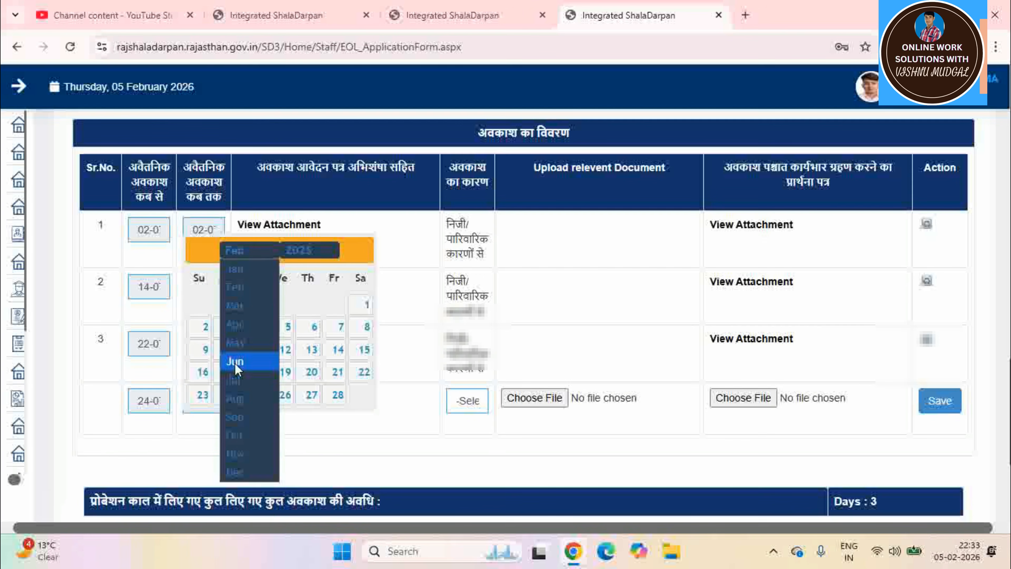
{"action": "left_click", "coordinate": [234, 379]}
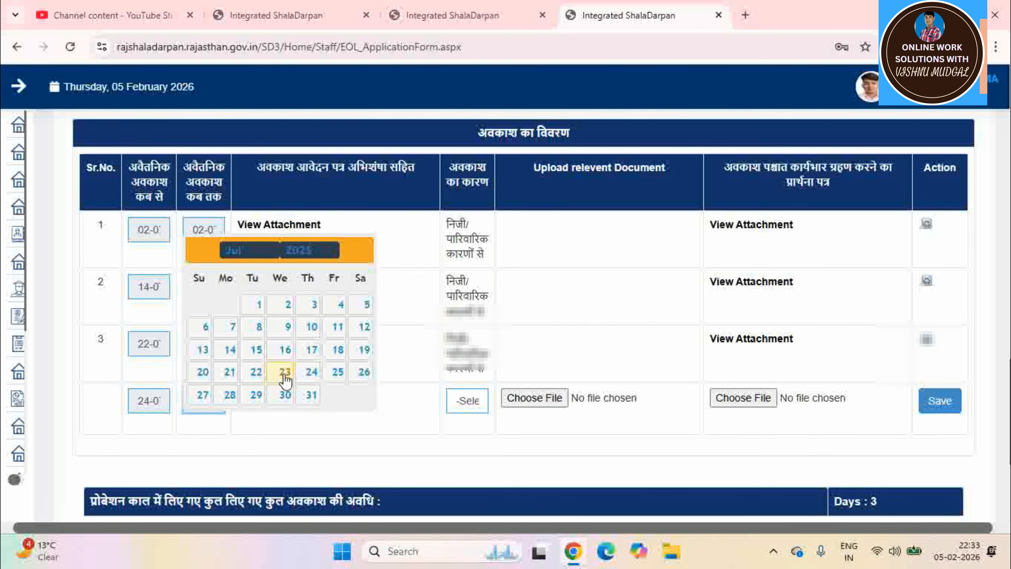
{"action": "left_click", "coordinate": [311, 378]}
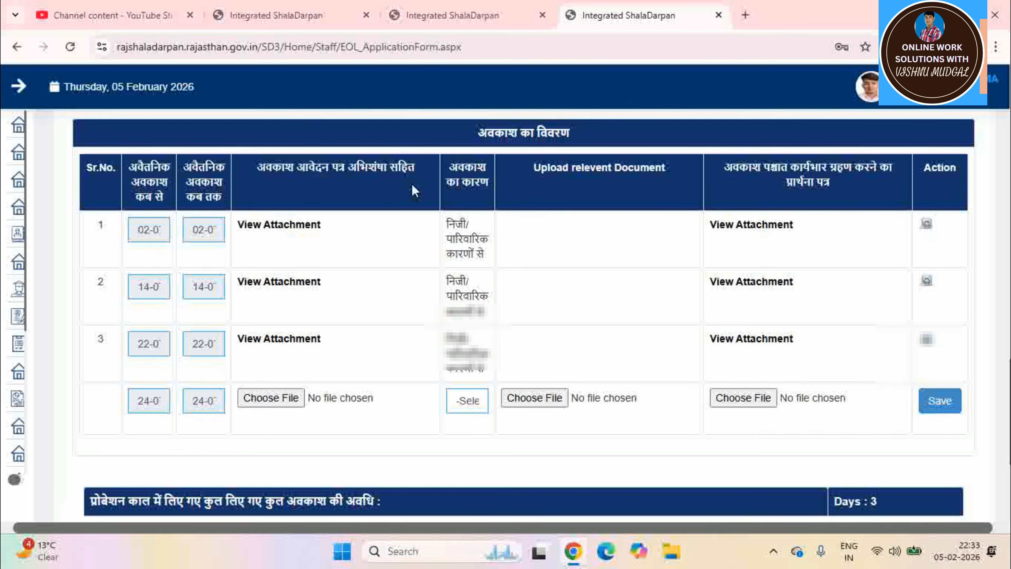
Step: Attach 24_anushansha_merged.pdf as the new row's leave application with recommendation (अवकाश आवेदन पत्र अभिशंषा सहित)
{"action": "left_click", "coordinate": [275, 398]}
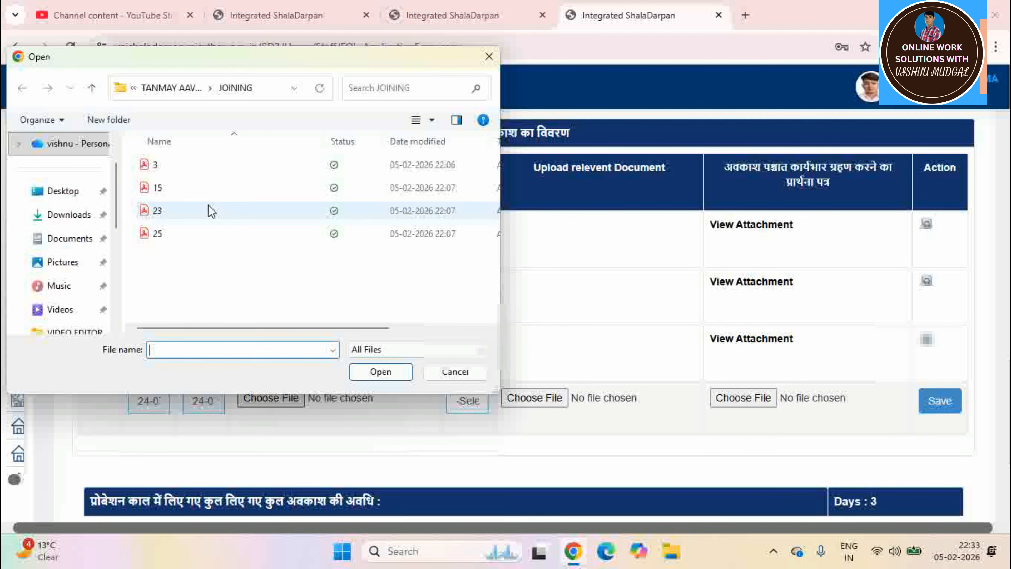
{"action": "left_click", "coordinate": [91, 88]}
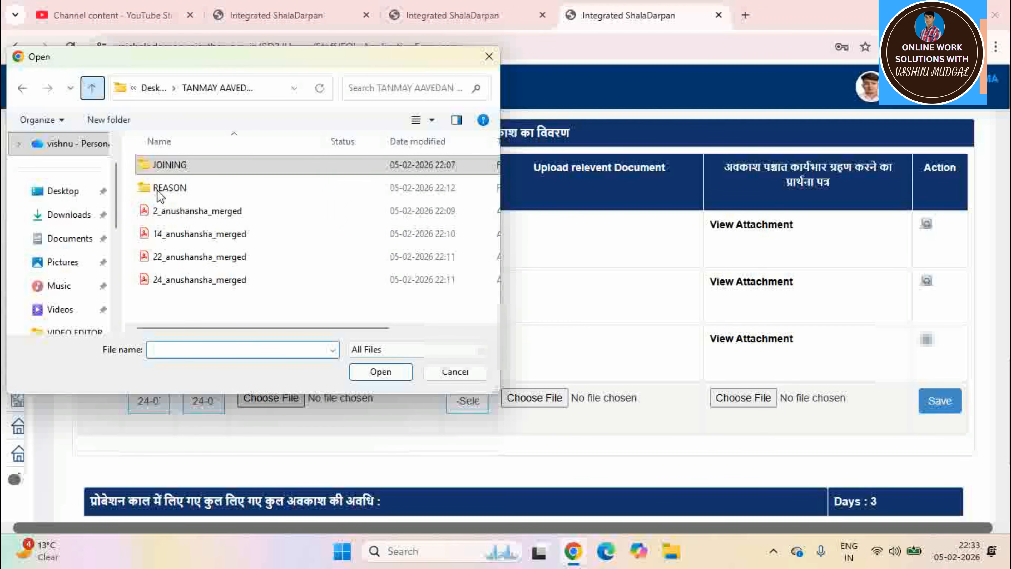
{"action": "left_click", "coordinate": [227, 281]}
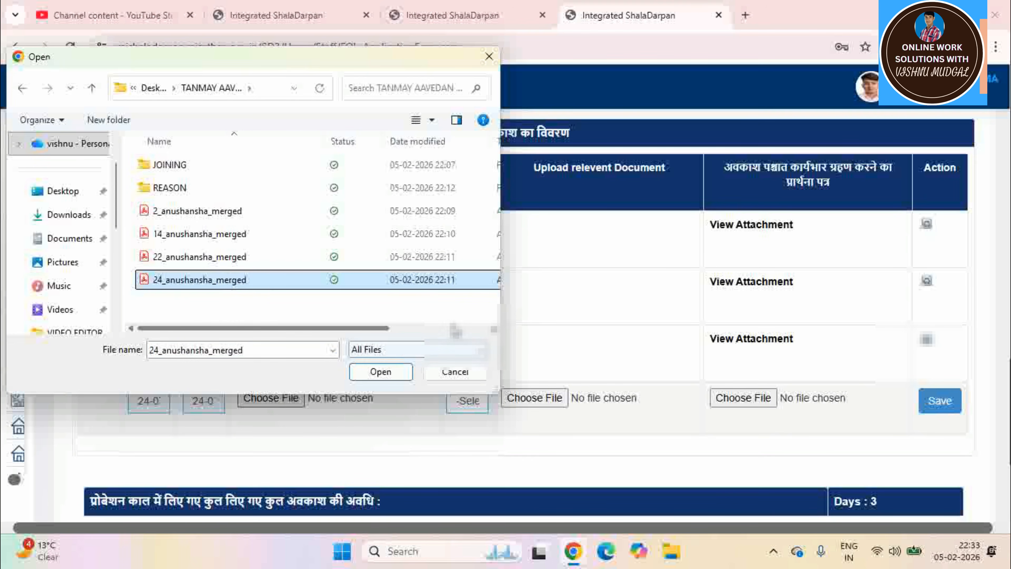
{"action": "left_click", "coordinate": [388, 373]}
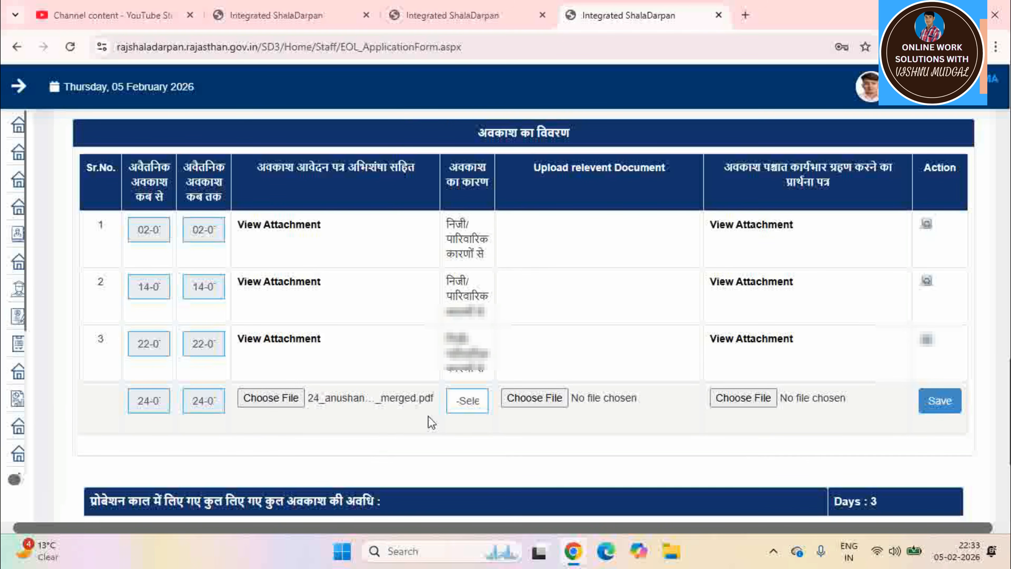
Step: Set the leave reason to निजी/पारिवारिक कारणों से and attach 22 & 24 reason.pdf from the REASON folder as the relevant document
{"action": "left_click", "coordinate": [477, 403]}
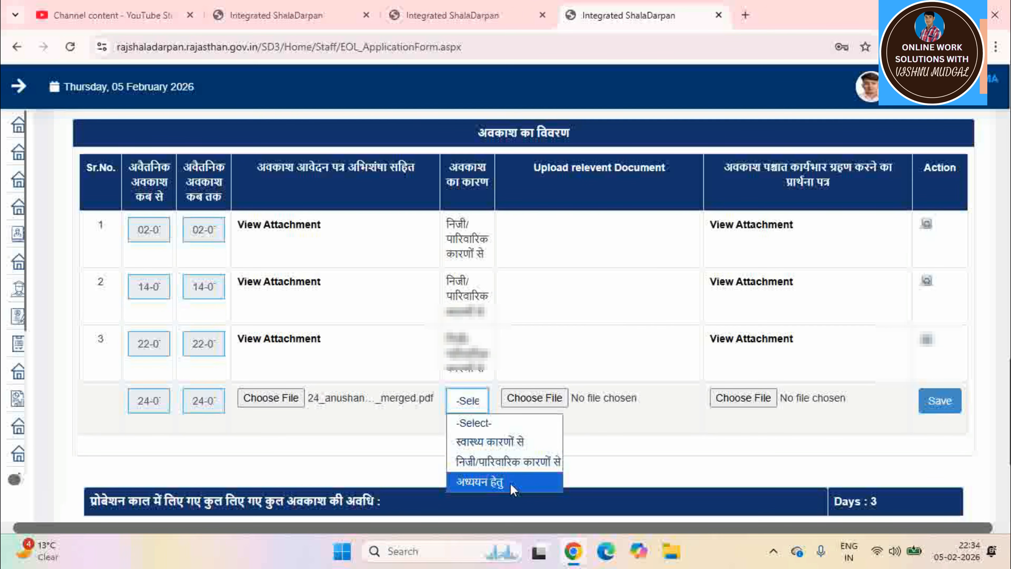
{"action": "left_click", "coordinate": [543, 463]}
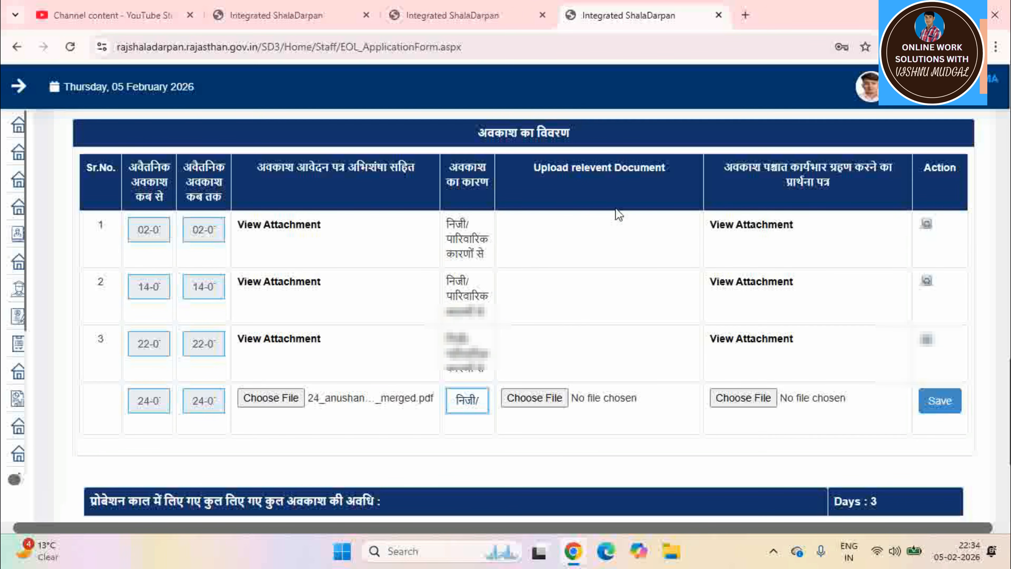
{"action": "left_click", "coordinate": [536, 398]}
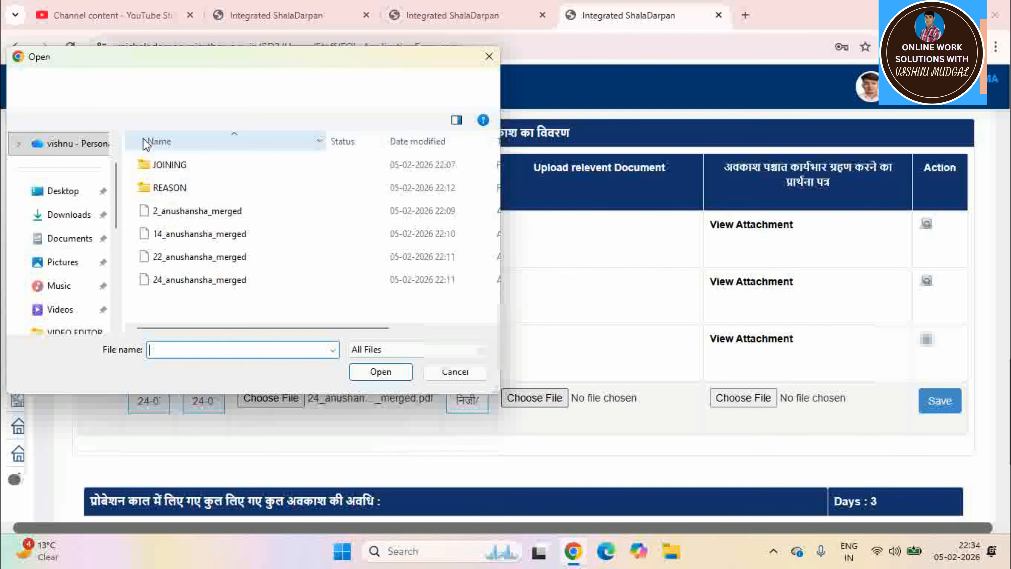
{"action": "left_click", "coordinate": [183, 189]}
{"action": "double_click", "coordinate": [183, 189]}
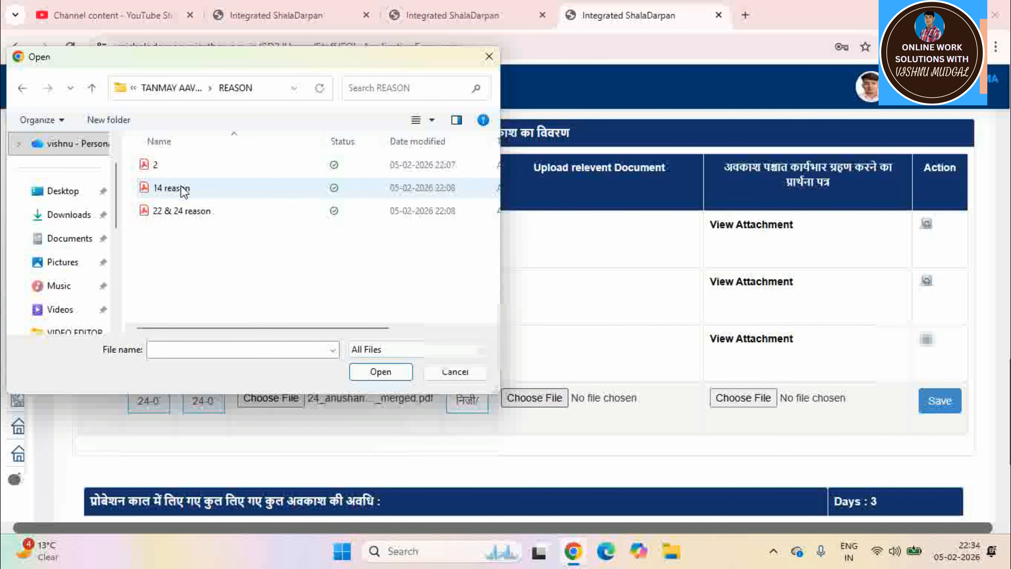
{"action": "left_click", "coordinate": [196, 215]}
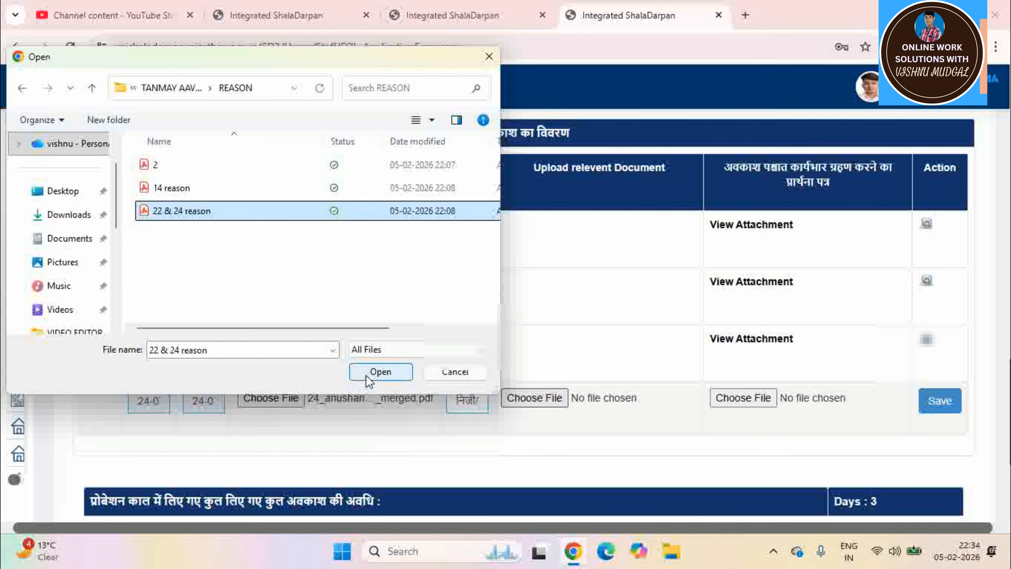
{"action": "left_click", "coordinate": [367, 378]}
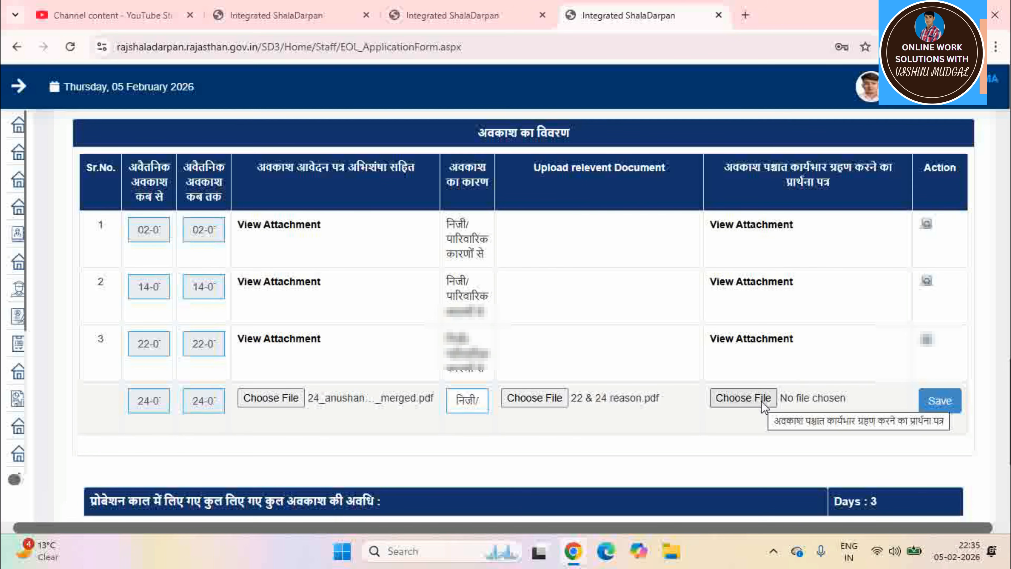
Step: Attach 25.pdf from the JOINING folder as the post-leave joining application and save the unpaid leave row
{"action": "left_click", "coordinate": [762, 401]}
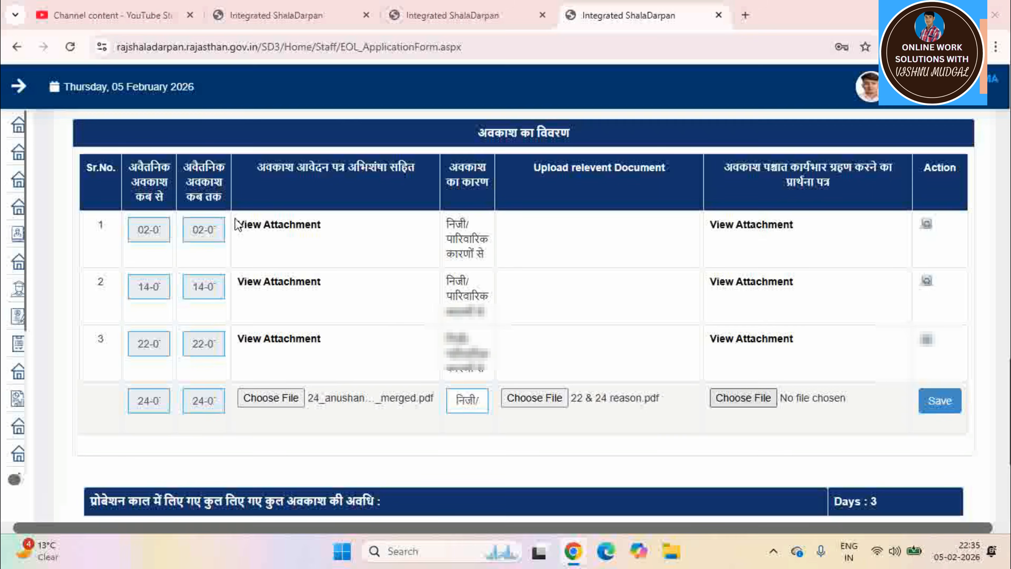
{"action": "left_click", "coordinate": [91, 88]}
{"action": "double_click", "coordinate": [175, 165]}
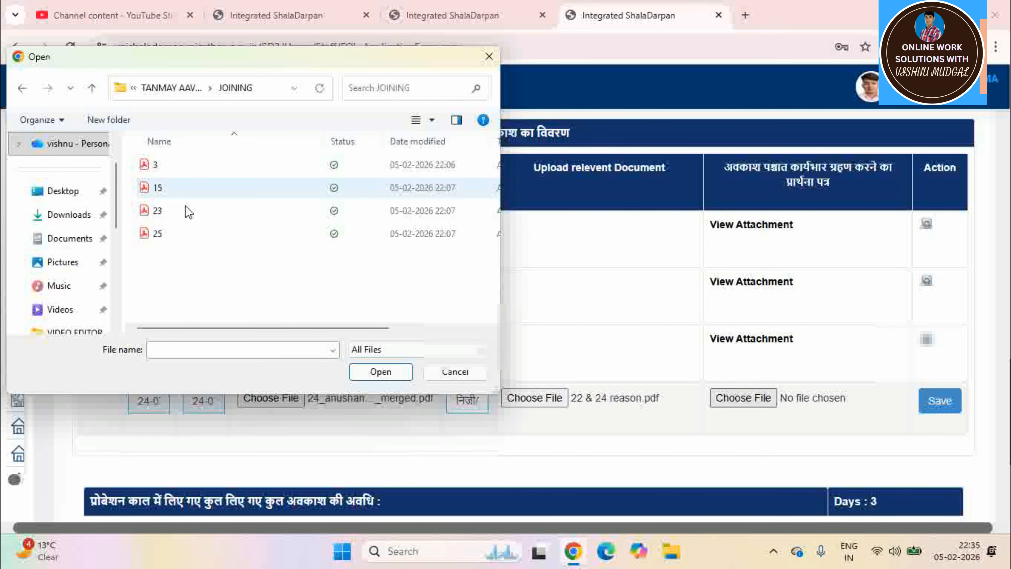
{"action": "left_click", "coordinate": [175, 237]}
{"action": "left_click", "coordinate": [380, 372]}
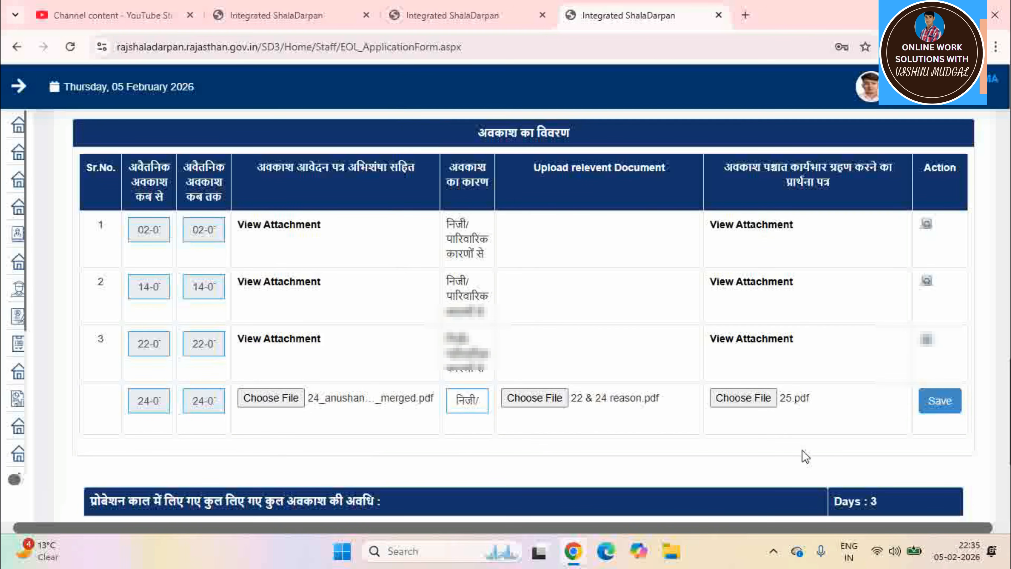
{"action": "left_click", "coordinate": [941, 402]}
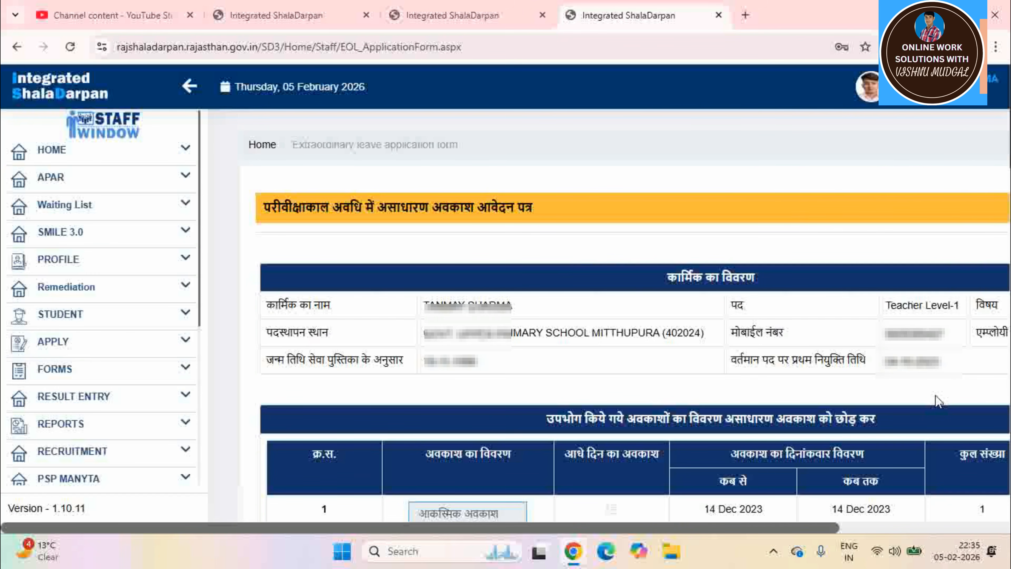
Step: Review the saved unpaid leave rows, their attachments, the total leave days and the notes before saving the form
{"action": "scroll", "coordinate": [660, 343], "scroll_direction": "down", "scroll_amount": 1}
{"action": "scroll", "coordinate": [666, 360], "scroll_direction": "down", "scroll_amount": 15}
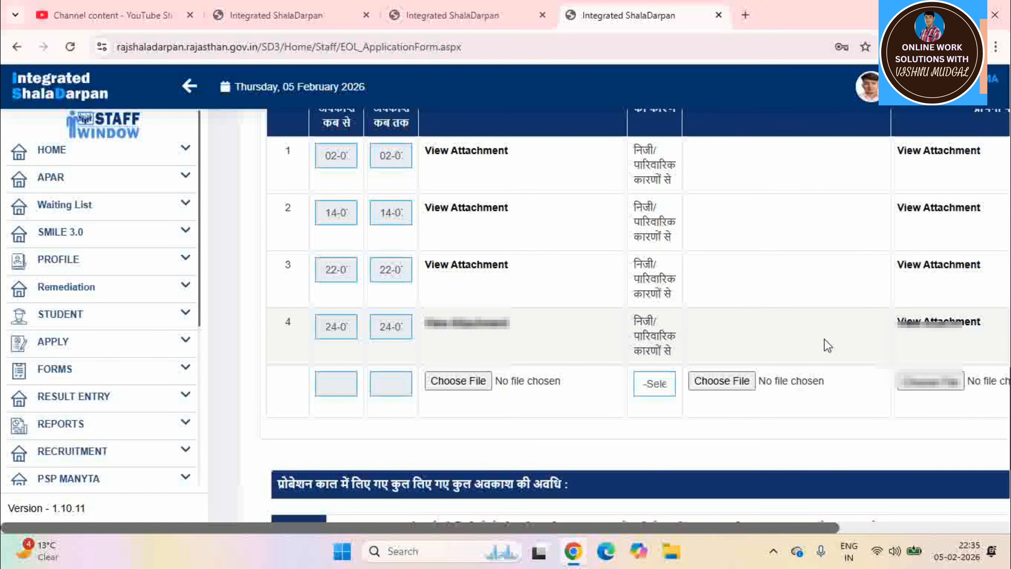
{"action": "scroll", "coordinate": [828, 345], "scroll_direction": "up", "scroll_amount": 2}
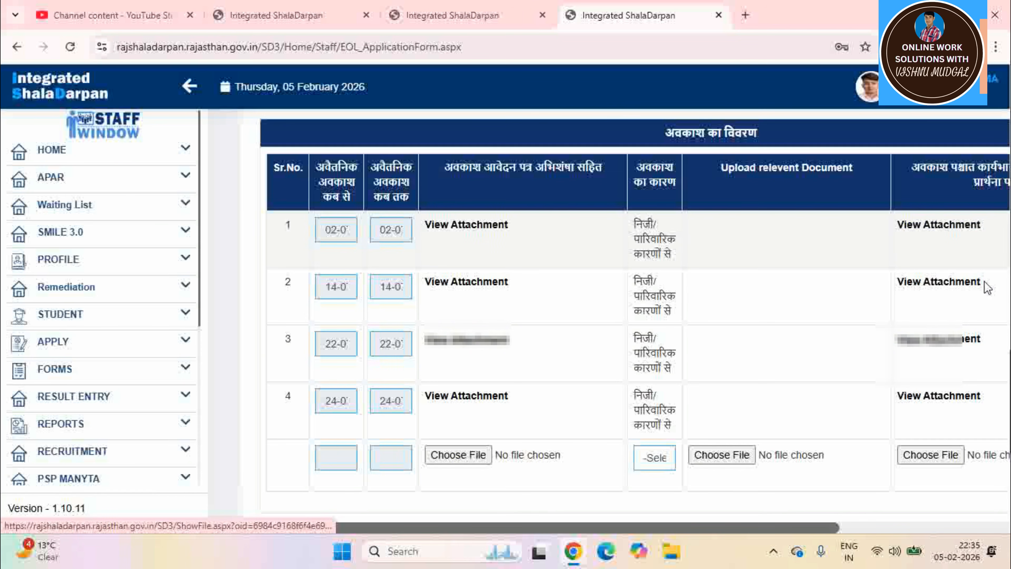
{"action": "left_click_drag", "start_coordinate": [791, 529], "coordinate": [899, 529]}
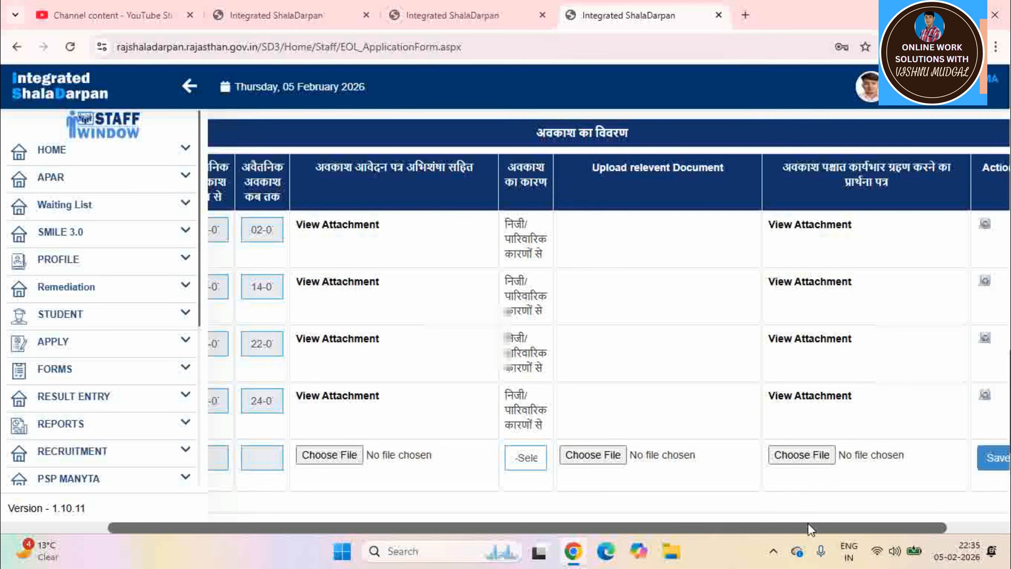
{"action": "left_click_drag", "start_coordinate": [813, 527], "coordinate": [629, 534]}
{"action": "scroll", "coordinate": [701, 306], "scroll_direction": "down", "scroll_amount": 5}
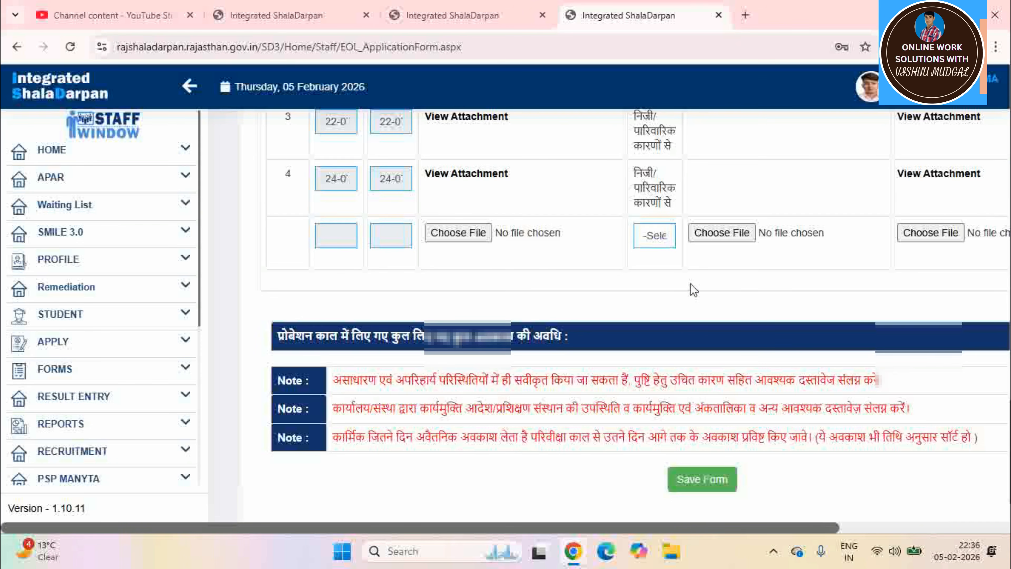
{"action": "scroll", "coordinate": [693, 290], "scroll_direction": "down", "scroll_amount": 2}
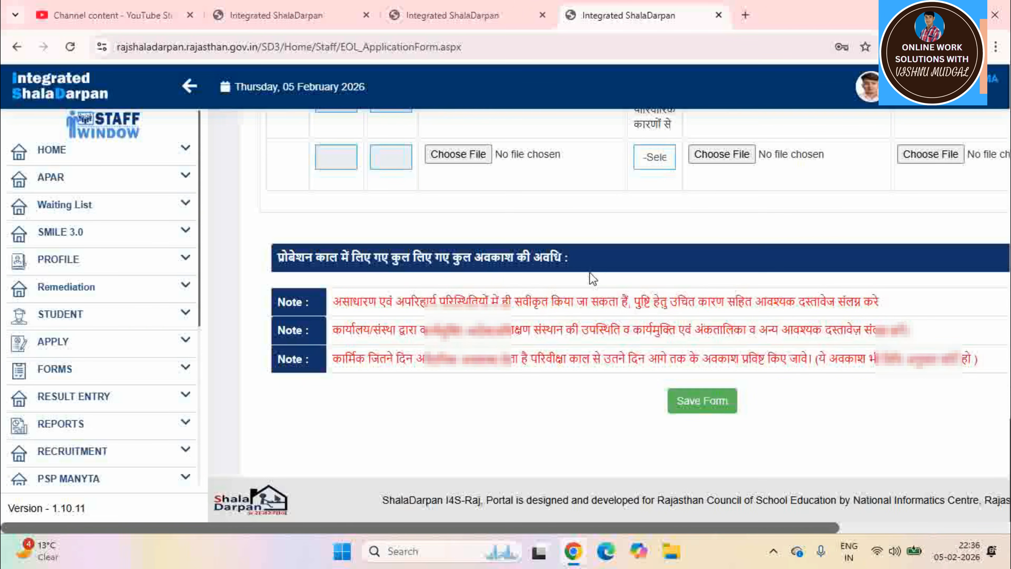
{"action": "left_click_drag", "start_coordinate": [754, 531], "coordinate": [866, 534]}
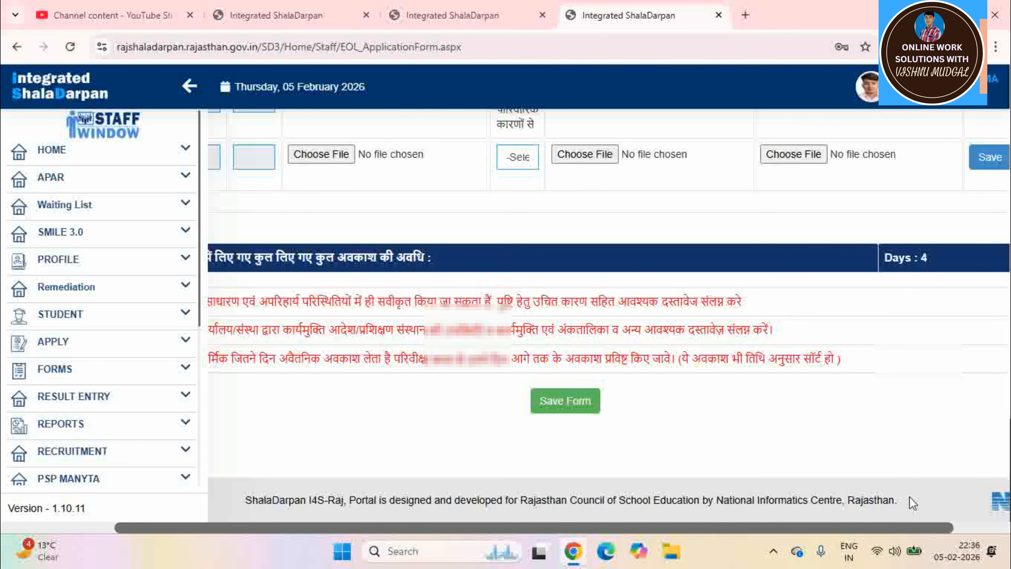
{"action": "left_click_drag", "start_coordinate": [912, 531], "coordinate": [824, 552]}
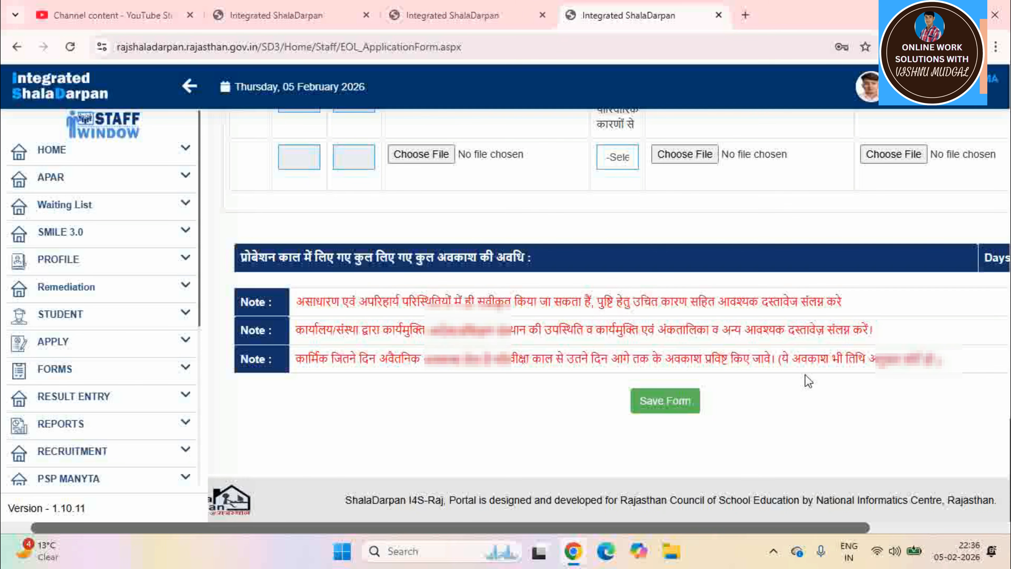
{"action": "scroll", "coordinate": [763, 249], "scroll_direction": "up", "scroll_amount": 3}
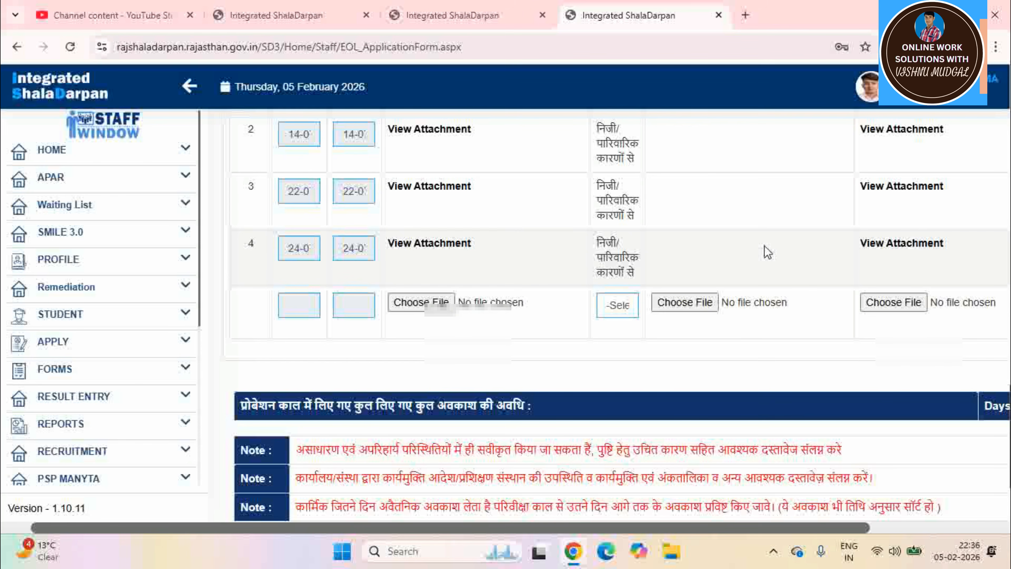
{"action": "scroll", "coordinate": [787, 307], "scroll_direction": "down", "scroll_amount": 3}
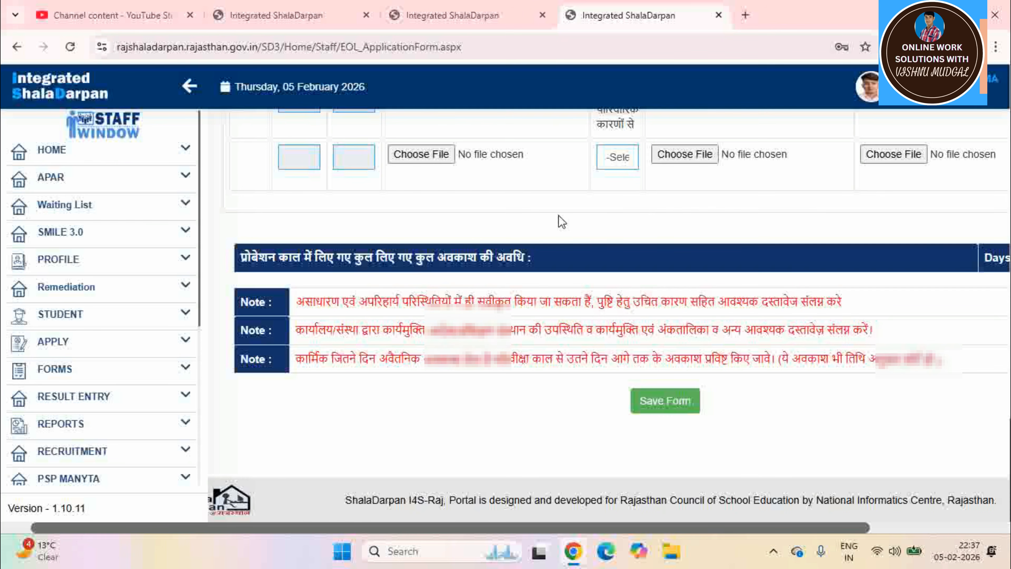
Step: Save the whole extraordinary leave form and dismiss the confirmation message
{"action": "left_click", "coordinate": [678, 408]}
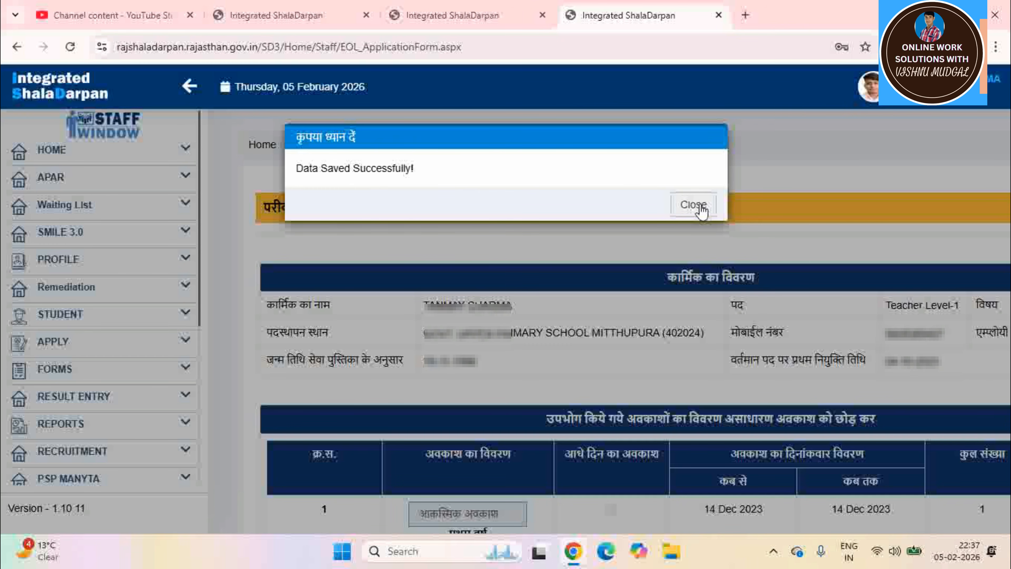
{"action": "left_click", "coordinate": [683, 213]}
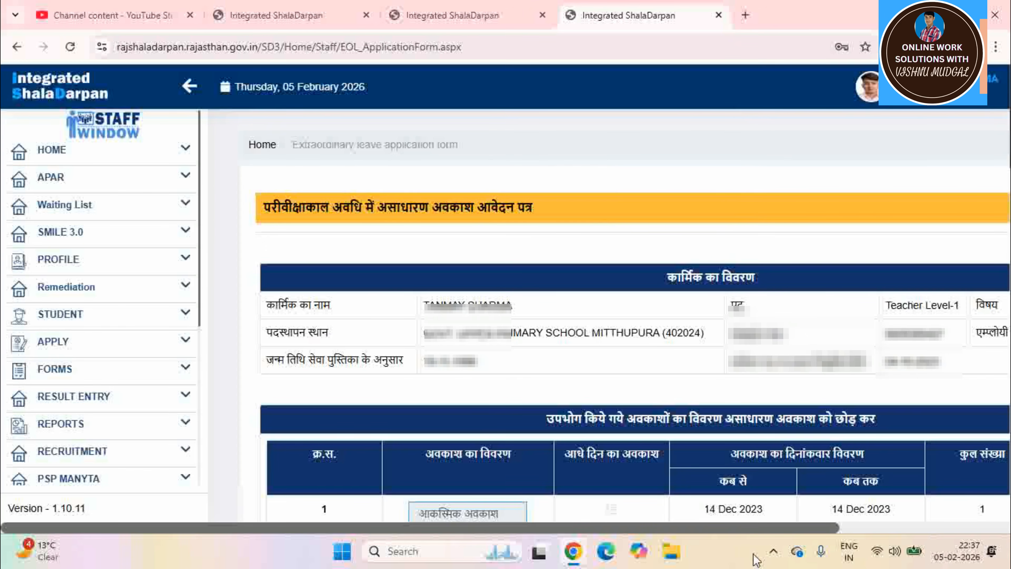
Step: Lock the saved leave form and agree to forward the entry as final
{"action": "left_click_drag", "start_coordinate": [753, 528], "coordinate": [1010, 517]}
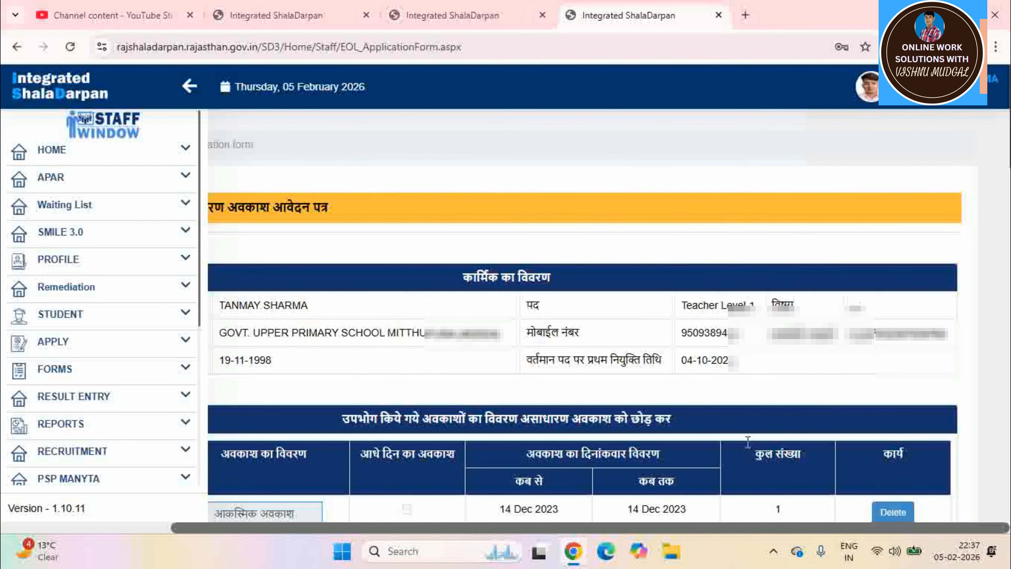
{"action": "scroll", "coordinate": [531, 380], "scroll_direction": "down", "scroll_amount": 20}
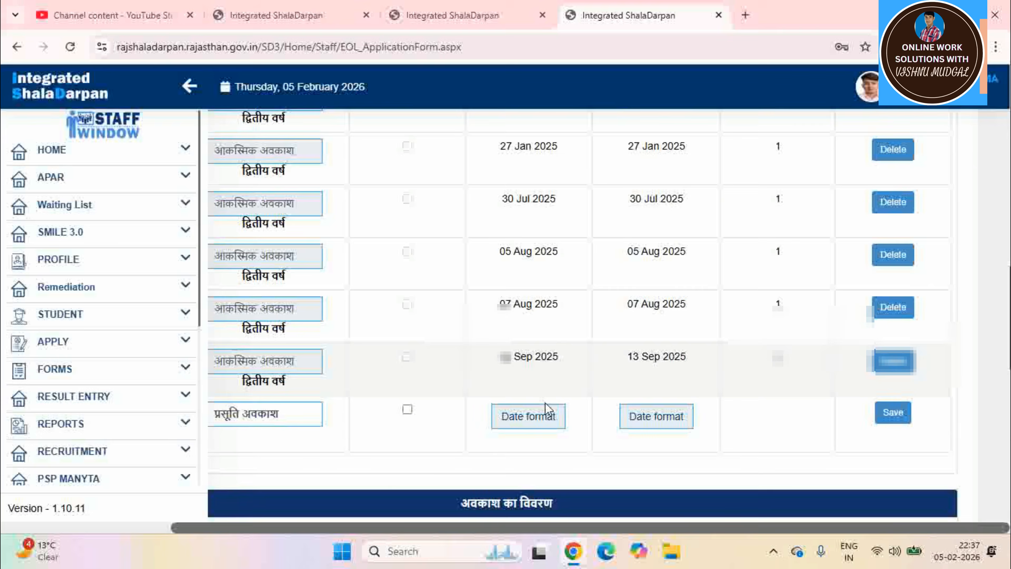
{"action": "scroll", "coordinate": [545, 410], "scroll_direction": "down", "scroll_amount": 10}
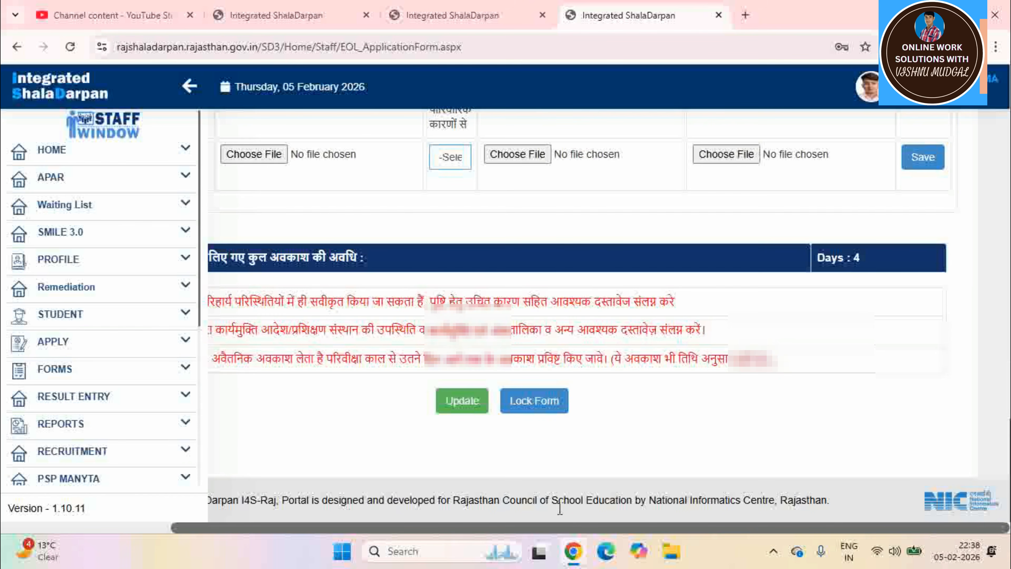
{"action": "left_click_drag", "start_coordinate": [594, 527], "coordinate": [506, 530]}
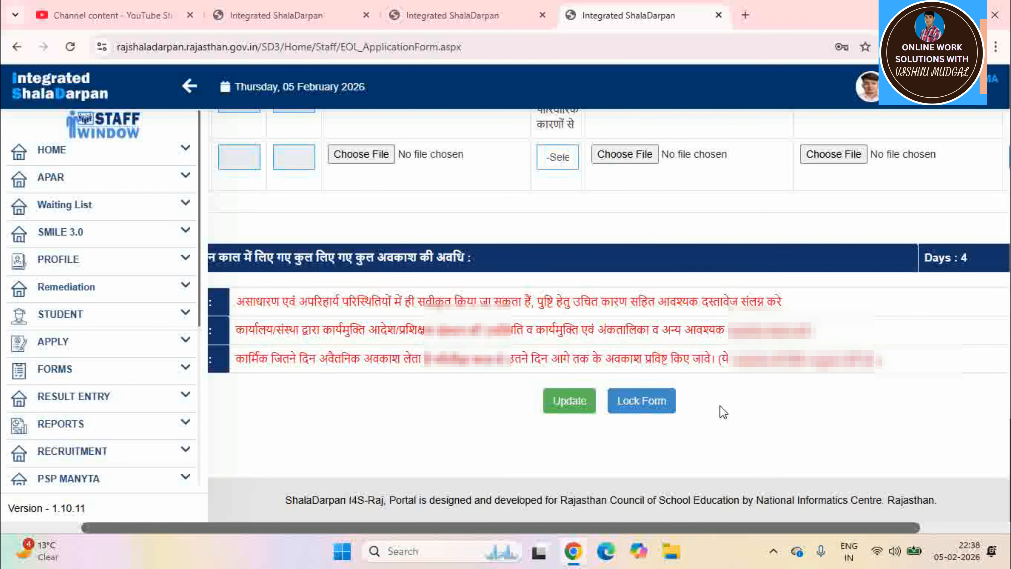
{"action": "left_click", "coordinate": [638, 404]}
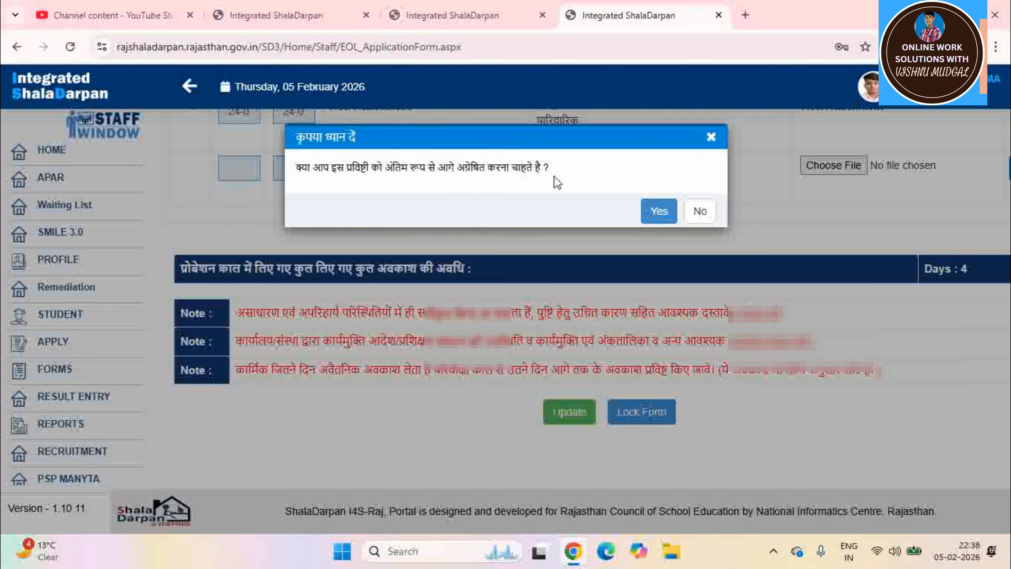
{"action": "left_click", "coordinate": [658, 210]}
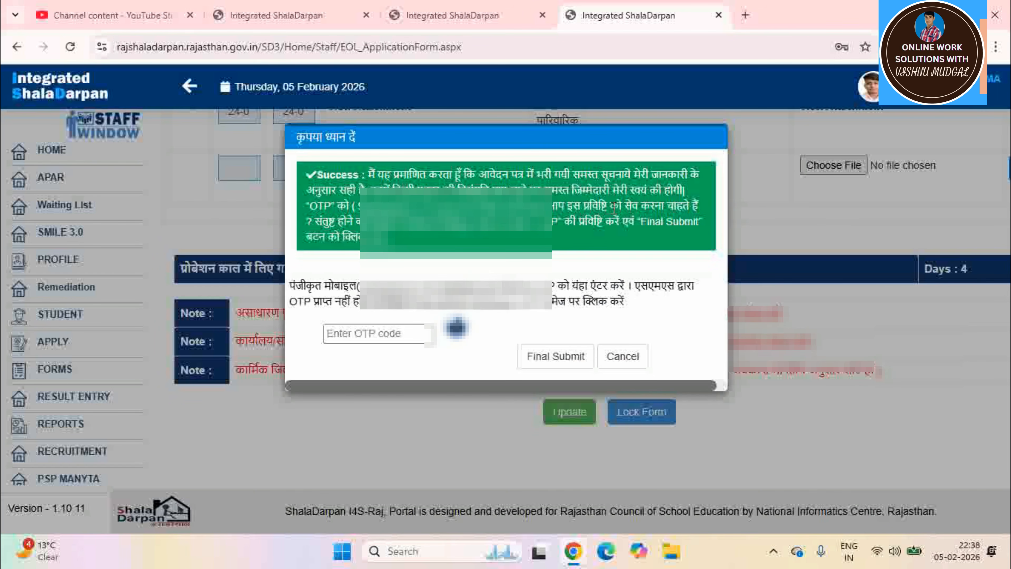
Step: Enter the OTP code, make the final submission of the leave form, and dismiss the lock message
{"action": "left_click", "coordinate": [359, 337]}
{"action": "key", "text": "ctrl+v"}
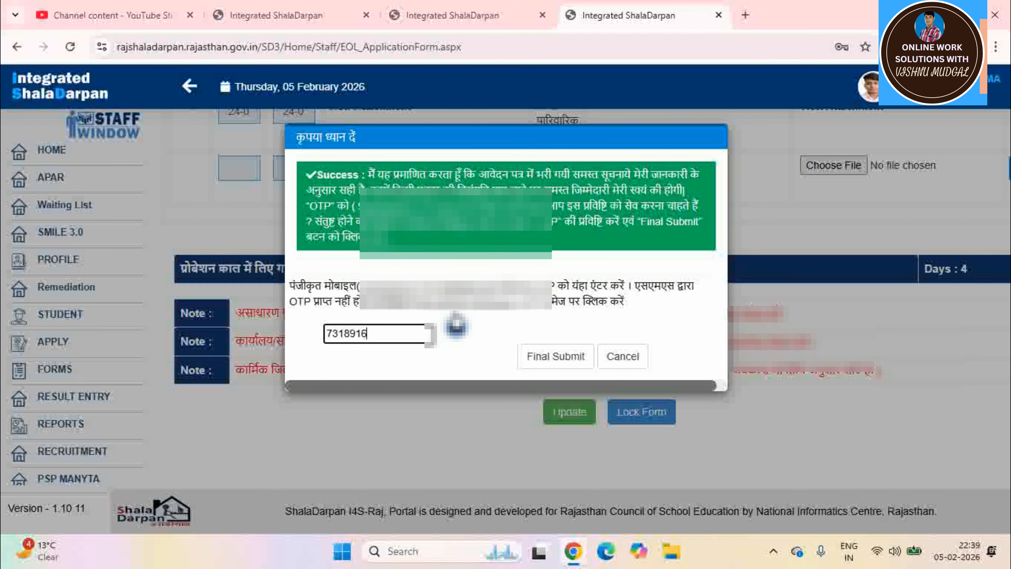
{"action": "left_click", "coordinate": [561, 356]}
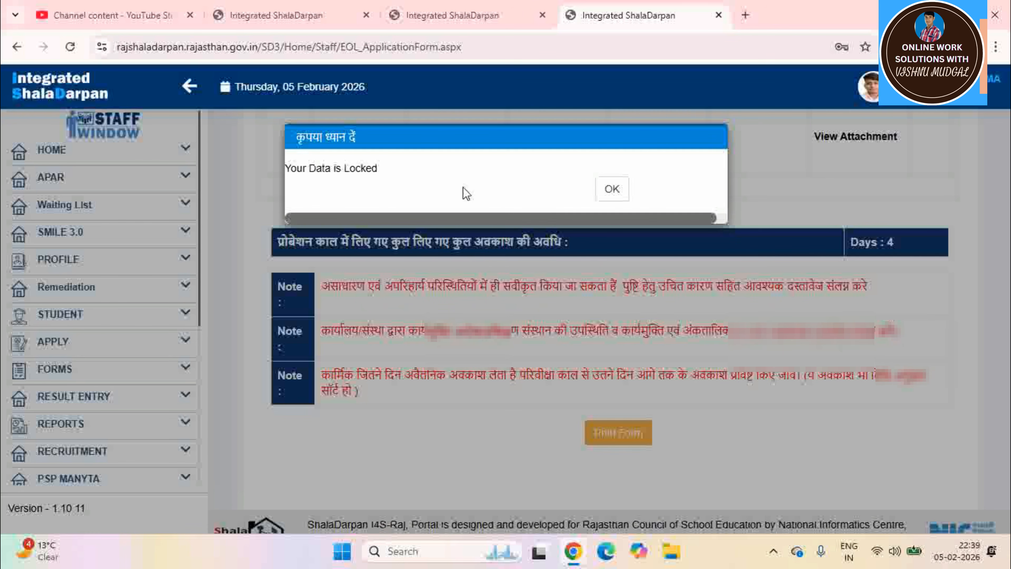
{"action": "left_click", "coordinate": [609, 198]}
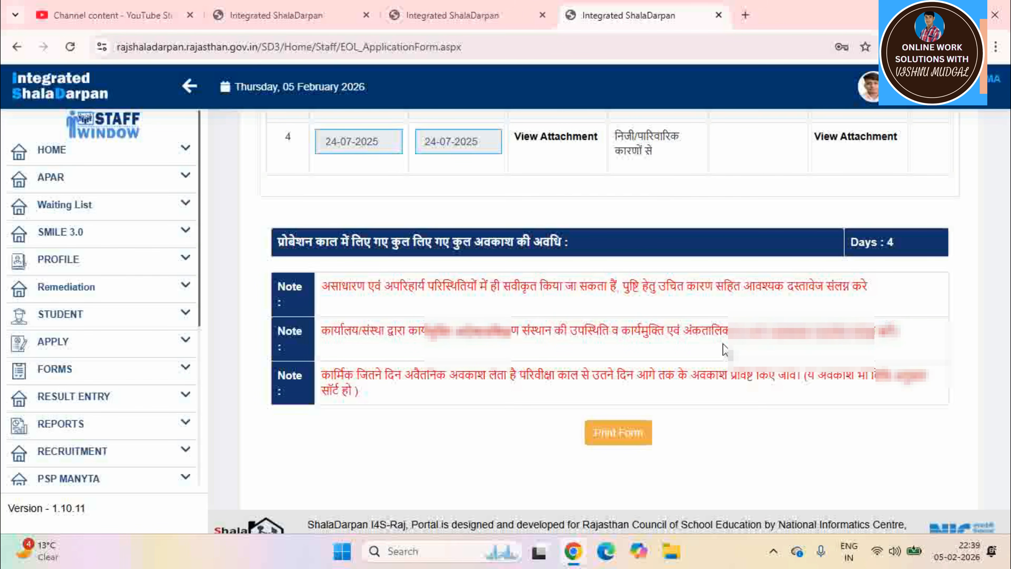
Step: Open the printable leave application and review the employee details, leave table, institution head's certificate and application track
{"action": "left_click", "coordinate": [620, 437]}
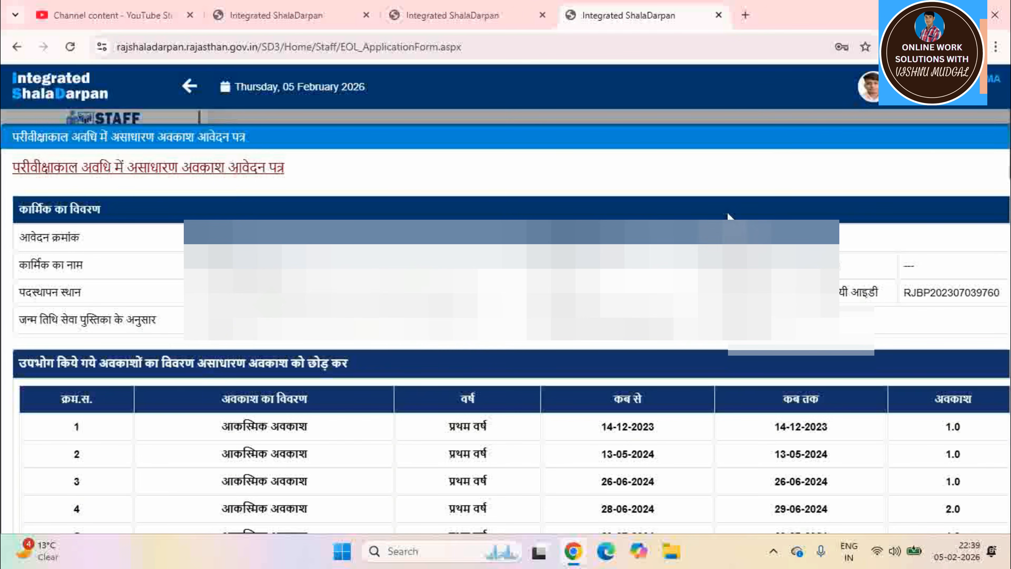
{"action": "scroll", "coordinate": [734, 219], "scroll_direction": "down", "scroll_amount": 6}
{"action": "scroll", "coordinate": [505, 302], "scroll_direction": "down", "scroll_amount": 15}
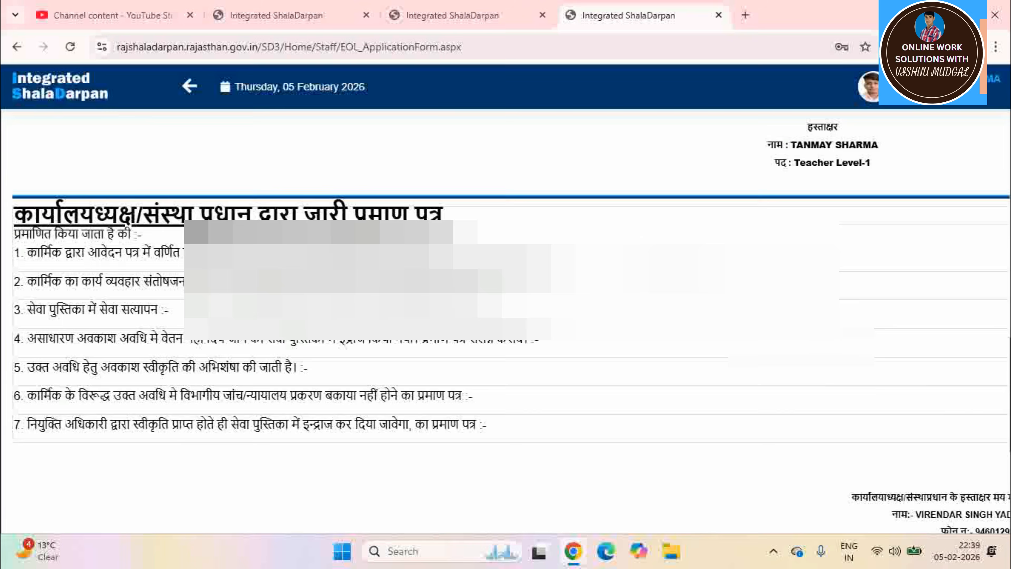
{"action": "scroll", "coordinate": [506, 302], "scroll_direction": "down", "scroll_amount": 1}
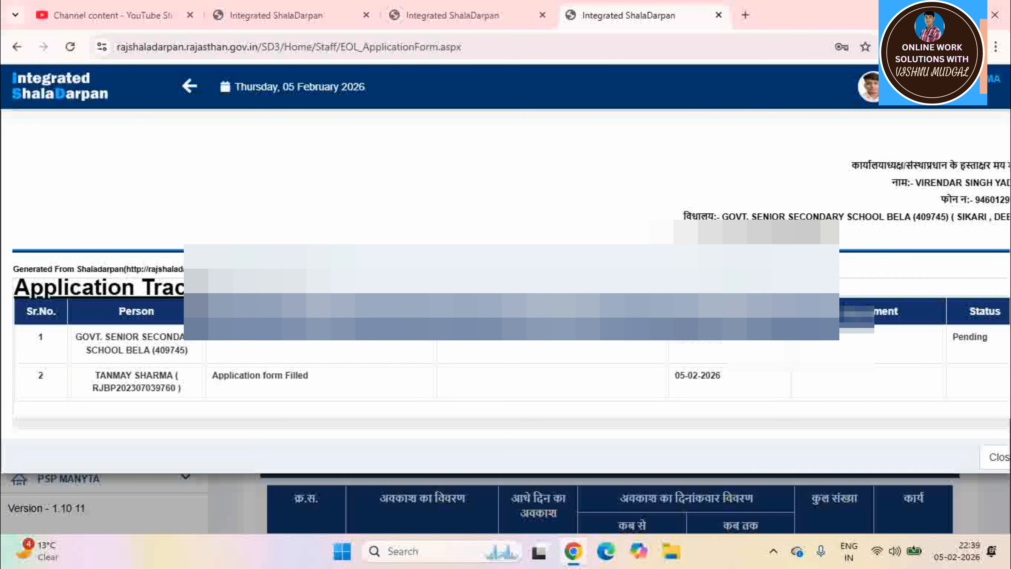
{"action": "scroll", "coordinate": [506, 319], "scroll_direction": "up", "scroll_amount": 20}
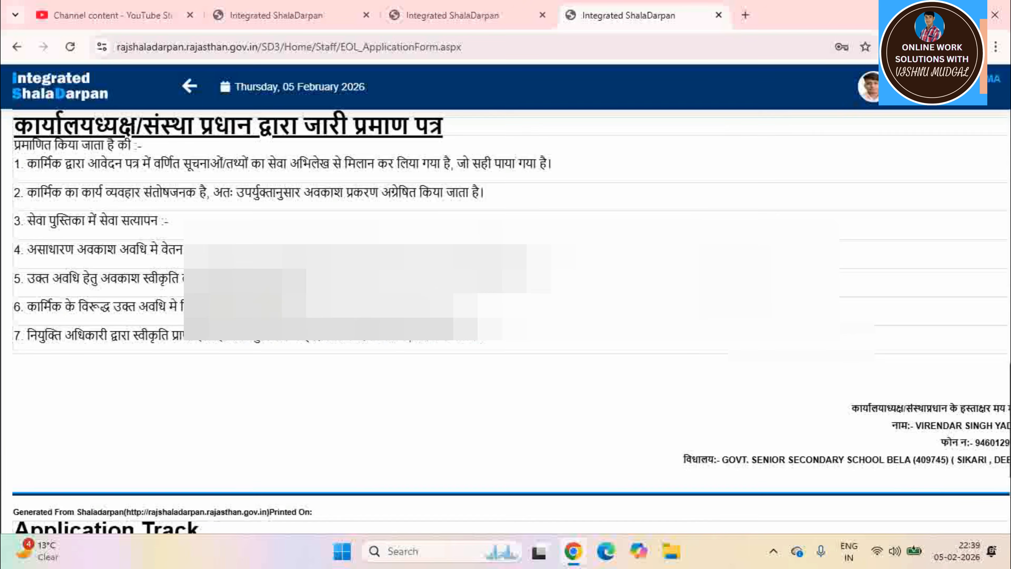
{"action": "scroll", "coordinate": [506, 319], "scroll_direction": "up", "scroll_amount": 2}
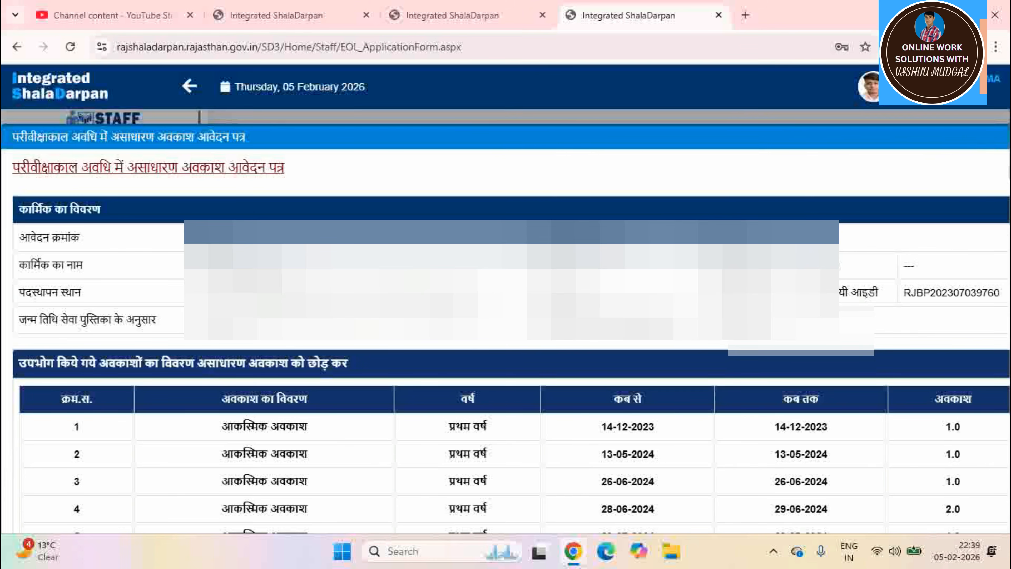
Step: Try to print the leave application form with Microsoft Print to PDF and save the output in the JOINING folder
{"action": "left_click", "coordinate": [996, 46]}
{"action": "left_click", "coordinate": [896, 383]}
{"action": "left_click", "coordinate": [897, 386]}
{"action": "left_click", "coordinate": [897, 387]}
{"action": "left_click", "coordinate": [659, 164]}
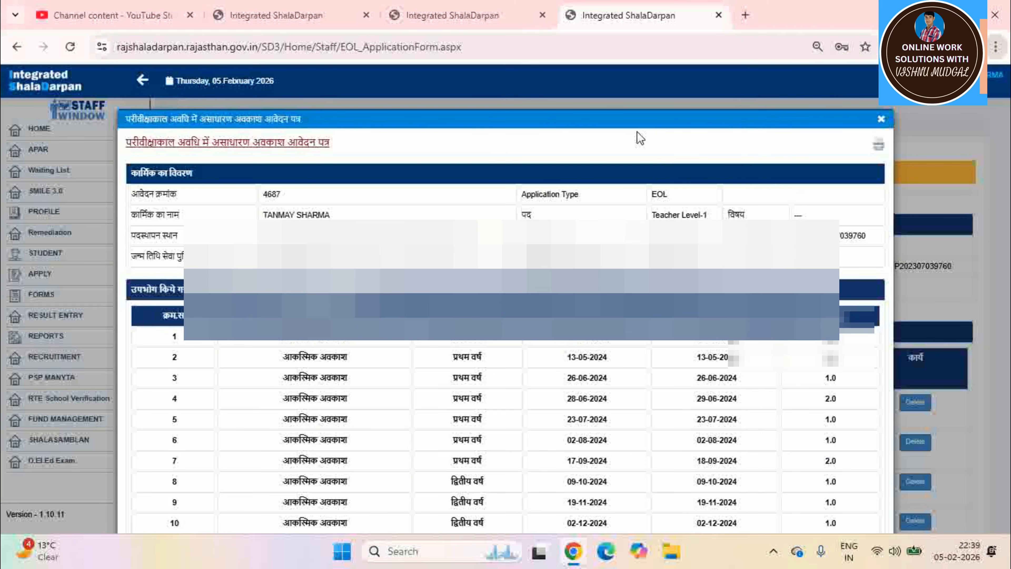
{"action": "left_click", "coordinate": [879, 145]}
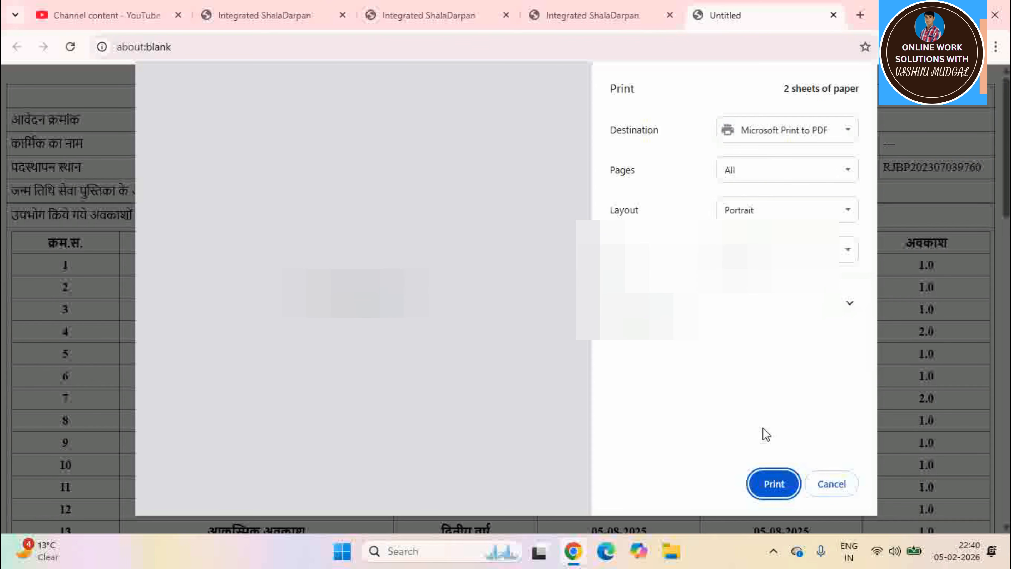
{"action": "left_click", "coordinate": [776, 490]}
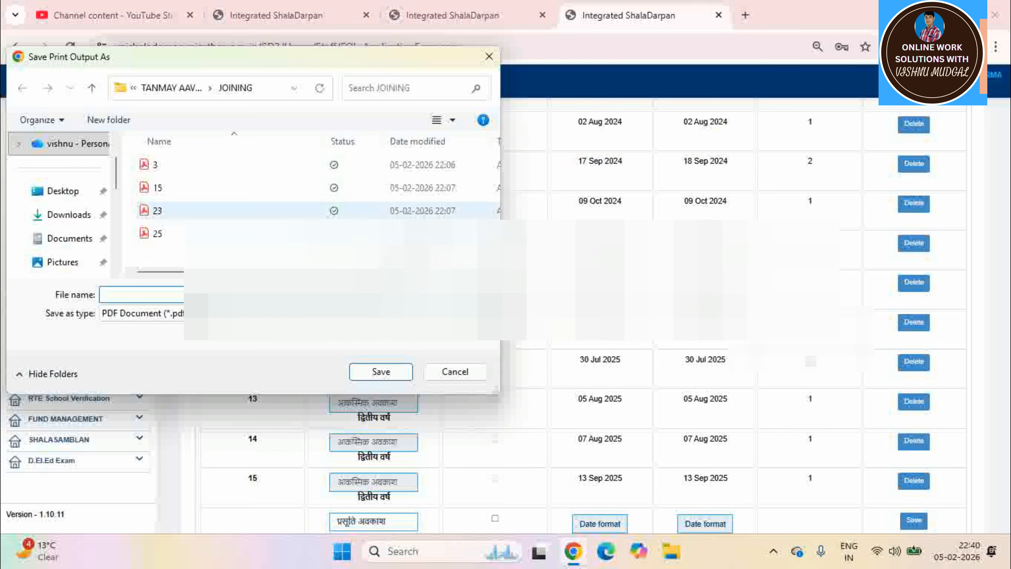
{"action": "left_click", "coordinate": [379, 374]}
{"action": "left_click", "coordinate": [381, 373]}
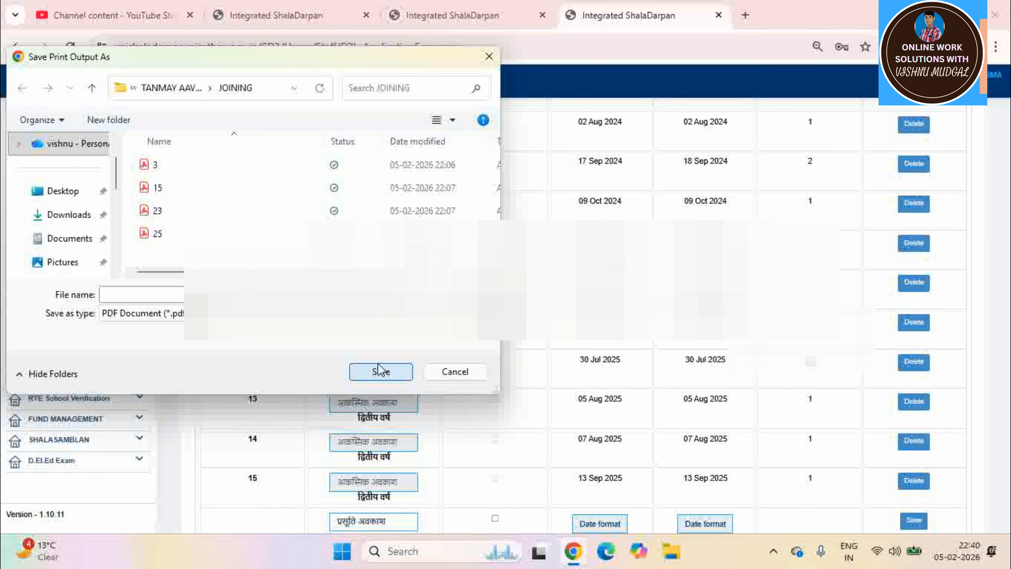
{"action": "left_click", "coordinate": [383, 374]}
{"action": "left_click", "coordinate": [490, 56]}
Step: Return to the page listing the applications for departmental services
{"action": "left_click", "coordinate": [474, 18]}
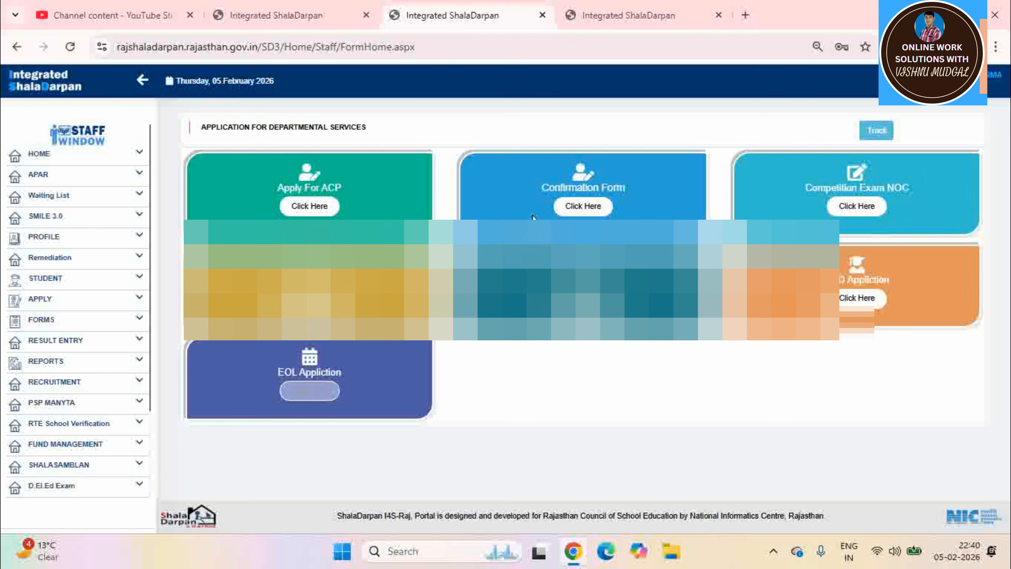